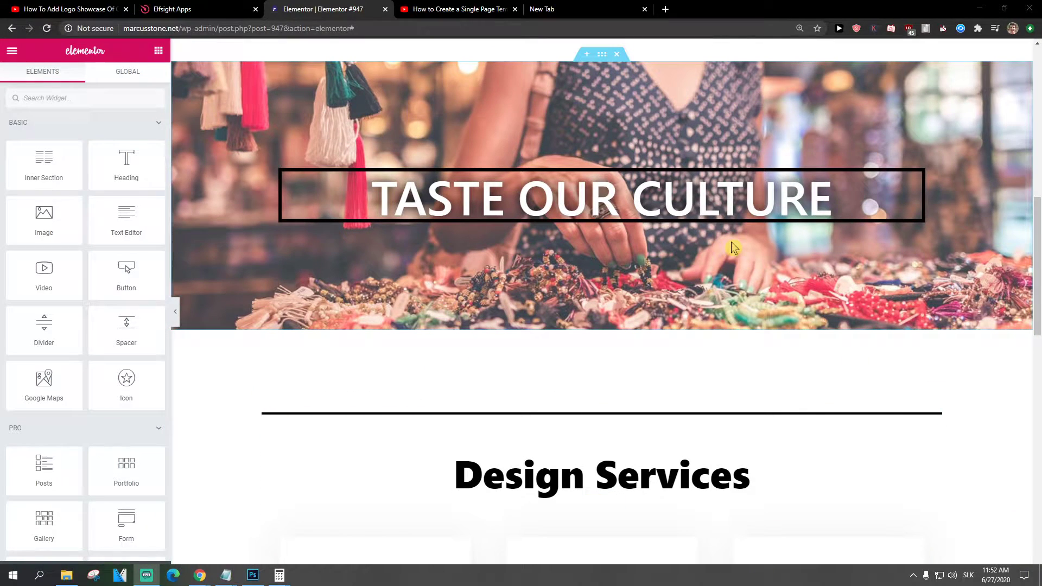
{"action": "scroll", "coordinate": [731, 248], "scroll_direction": "down", "scroll_amount": 1}
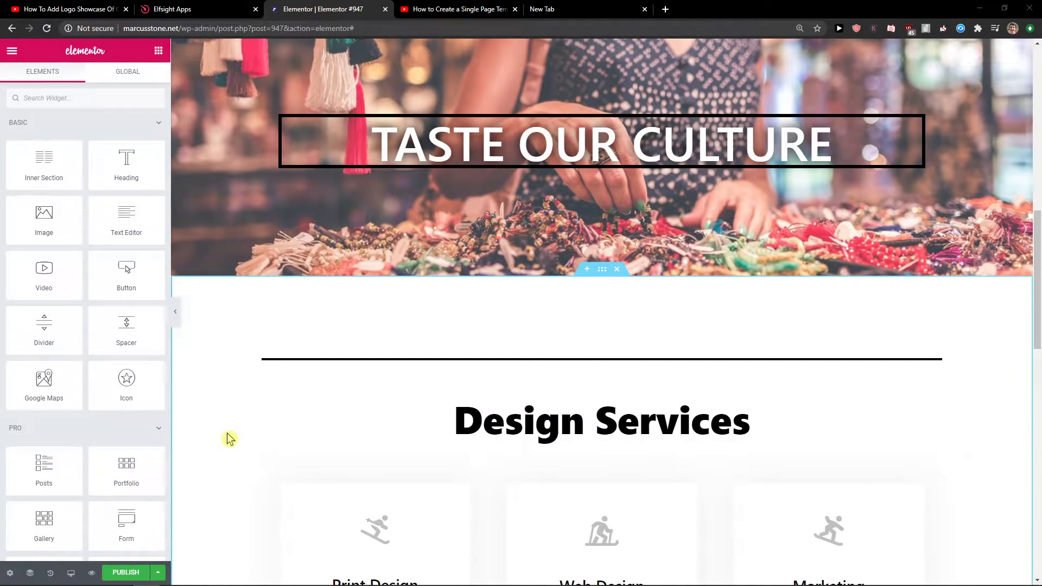
{"action": "scroll", "coordinate": [228, 439], "scroll_direction": "down", "scroll_amount": 5}
{"action": "scroll", "coordinate": [224, 436], "scroll_direction": "up", "scroll_amount": 3}
{"action": "scroll", "coordinate": [219, 434], "scroll_direction": "up", "scroll_amount": 1}
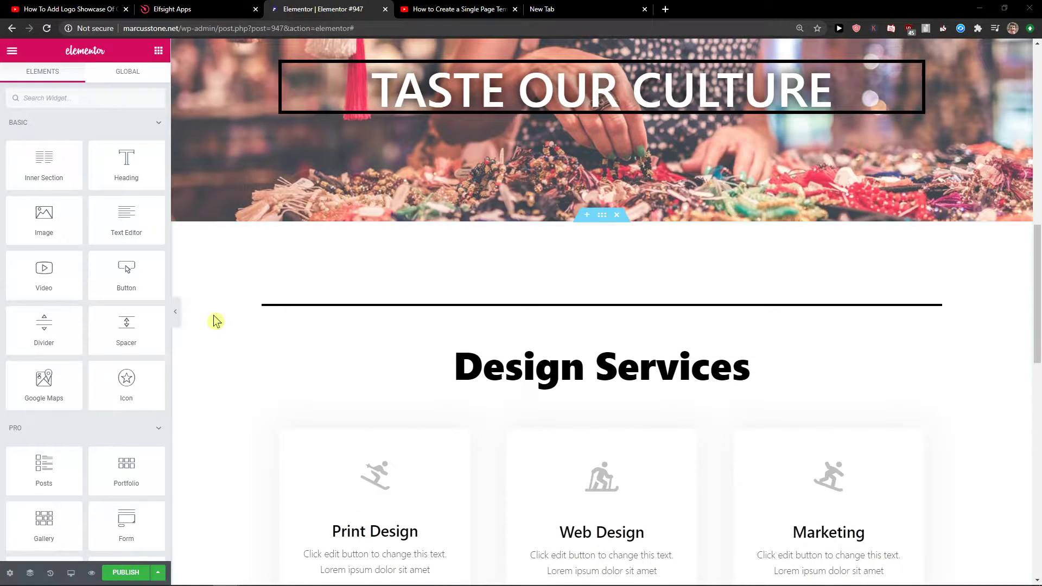
{"action": "scroll", "coordinate": [229, 342], "scroll_direction": "down", "scroll_amount": 2}
{"action": "scroll", "coordinate": [230, 342], "scroll_direction": "down", "scroll_amount": 2}
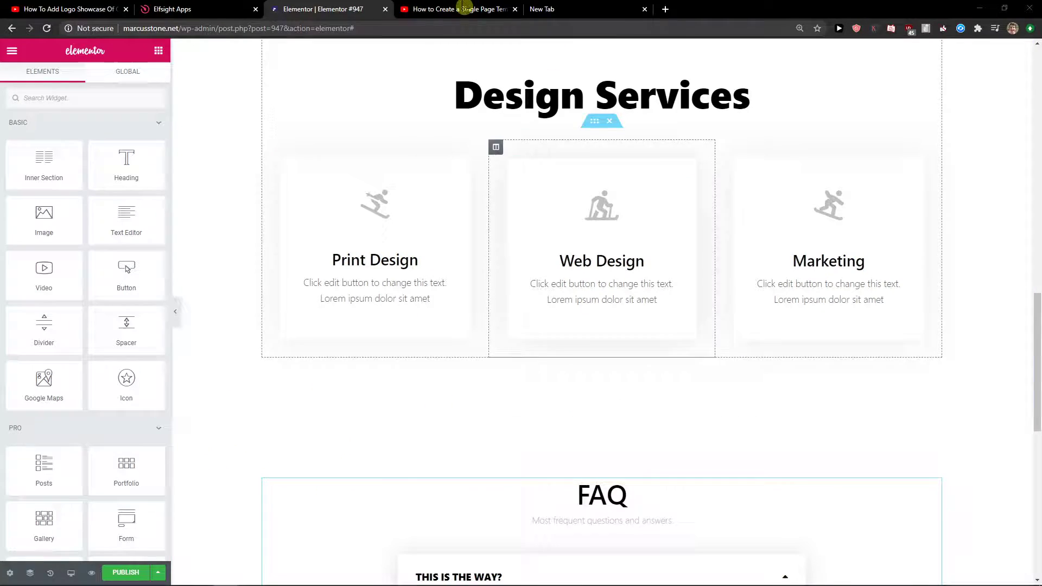
Check the single page template tutorial's title on YouTube, then return to the Elementor tab.
{"action": "left_click", "coordinate": [460, 10]}
{"action": "mouse_move", "coordinate": [20, 518]}
{"action": "left_mouse_down"}
{"action": "mouse_move", "coordinate": [272, 521]}
{"action": "mouse_move", "coordinate": [92, 519]}
{"action": "left_mouse_up"}
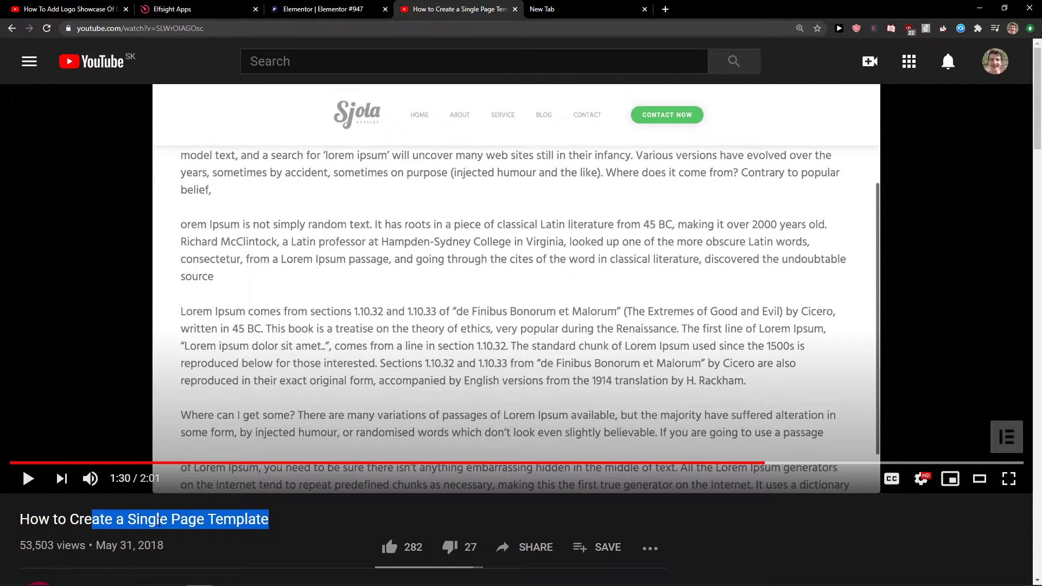
{"action": "left_click", "coordinate": [323, 8]}
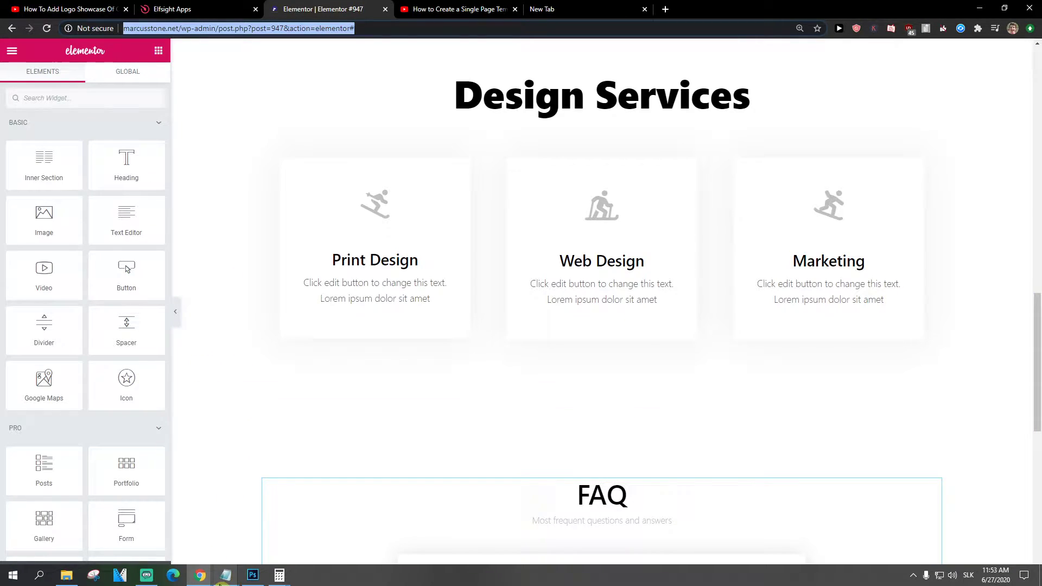
Bring up the shortcut note and highlight its Windows shortcut line.
{"action": "mouse_move", "coordinate": [225, 575]}
{"action": "left_click", "coordinate": [521, 529]}
{"action": "left_click", "coordinate": [204, 218]}
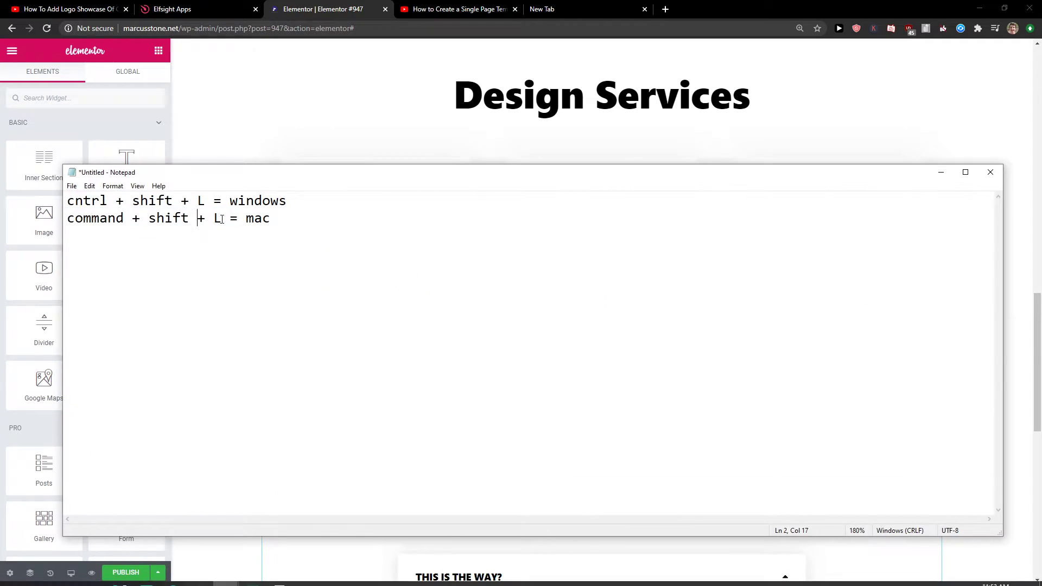
{"action": "mouse_move", "coordinate": [290, 201]}
{"action": "left_mouse_down"}
{"action": "mouse_move", "coordinate": [108, 201]}
{"action": "mouse_move", "coordinate": [244, 218]}
{"action": "left_mouse_up"}
{"action": "left_click", "coordinate": [75, 212]}
{"action": "left_click", "coordinate": [282, 218]}
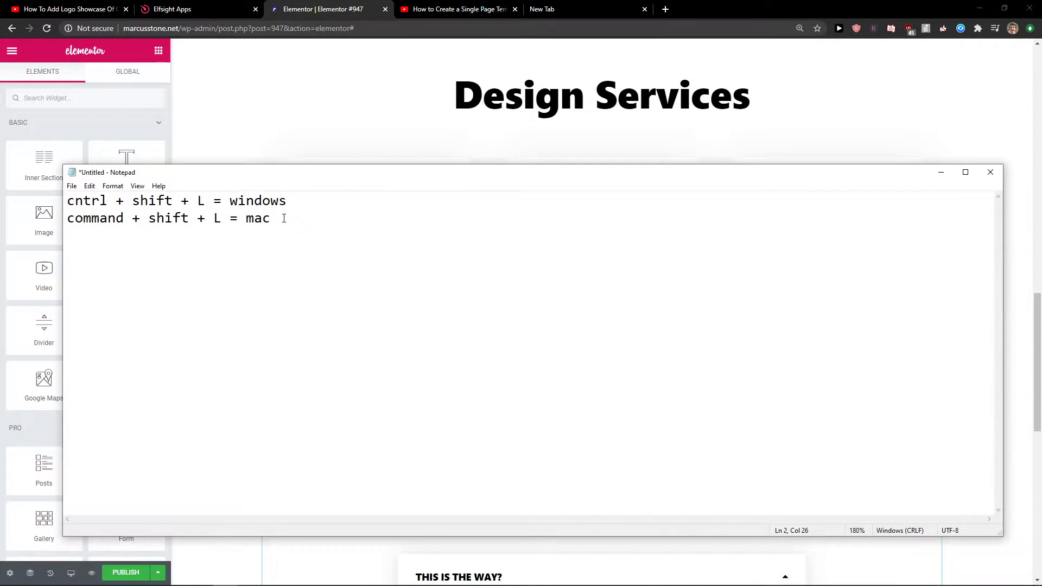
Close the note, browse the library's Single Page blocks with Ctrl+Shift+L, then close it.
{"action": "left_click", "coordinate": [753, 7]}
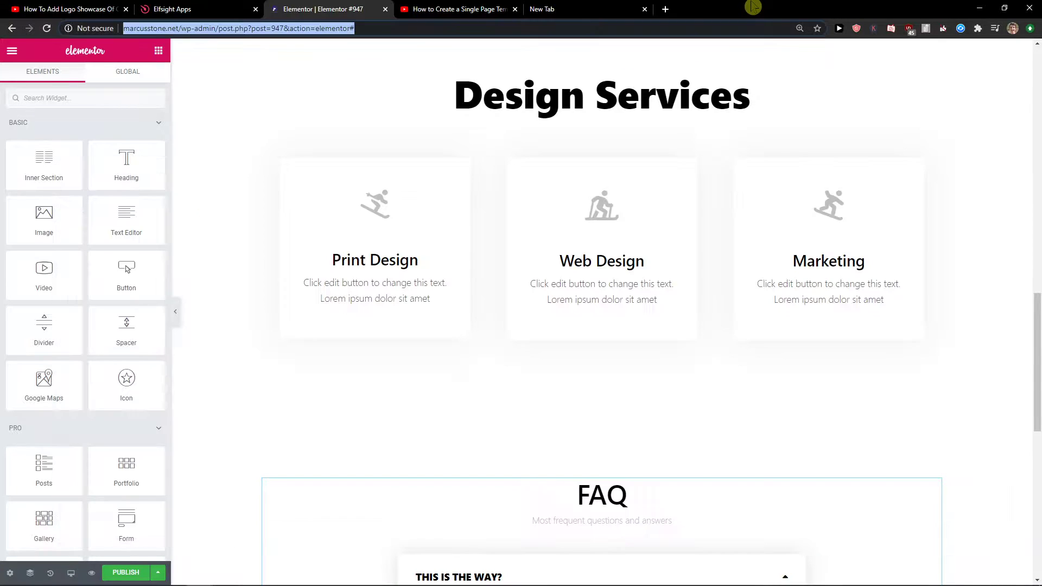
{"action": "left_click", "coordinate": [943, 399]}
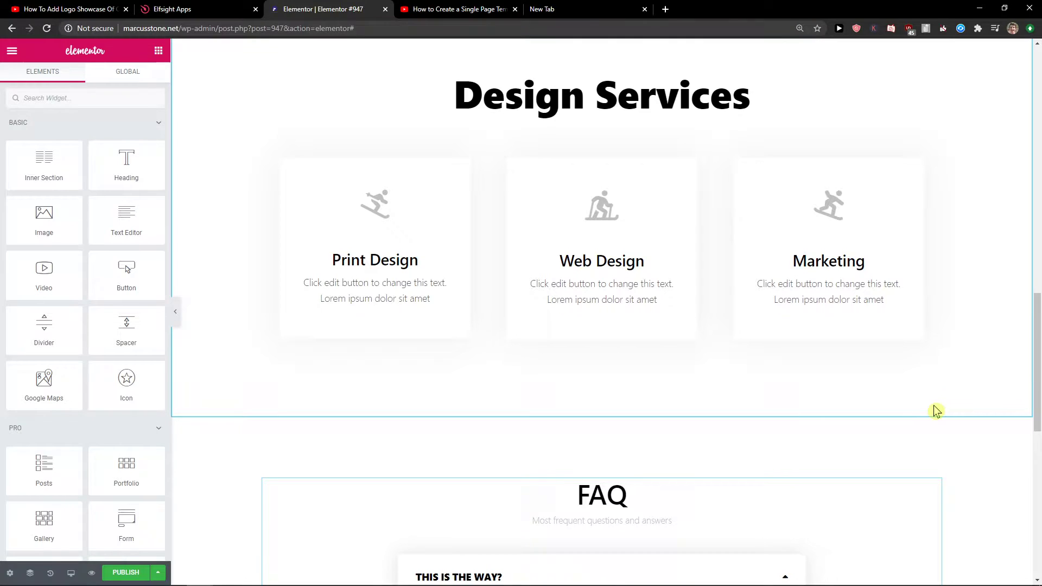
{"action": "key", "text": "ctrl+shift+l"}
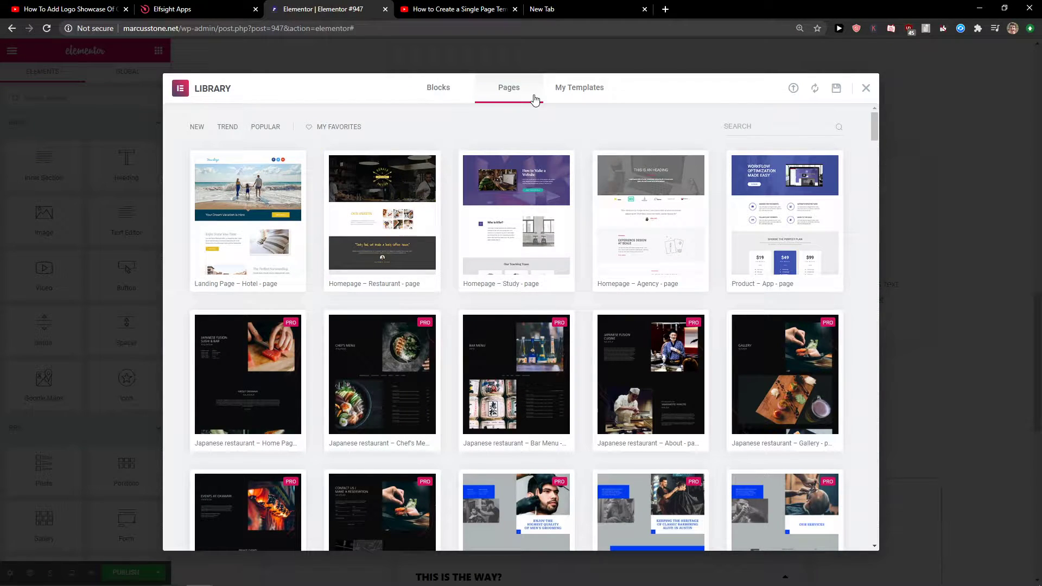
{"action": "left_click", "coordinate": [438, 88]}
{"action": "left_click", "coordinate": [218, 127]}
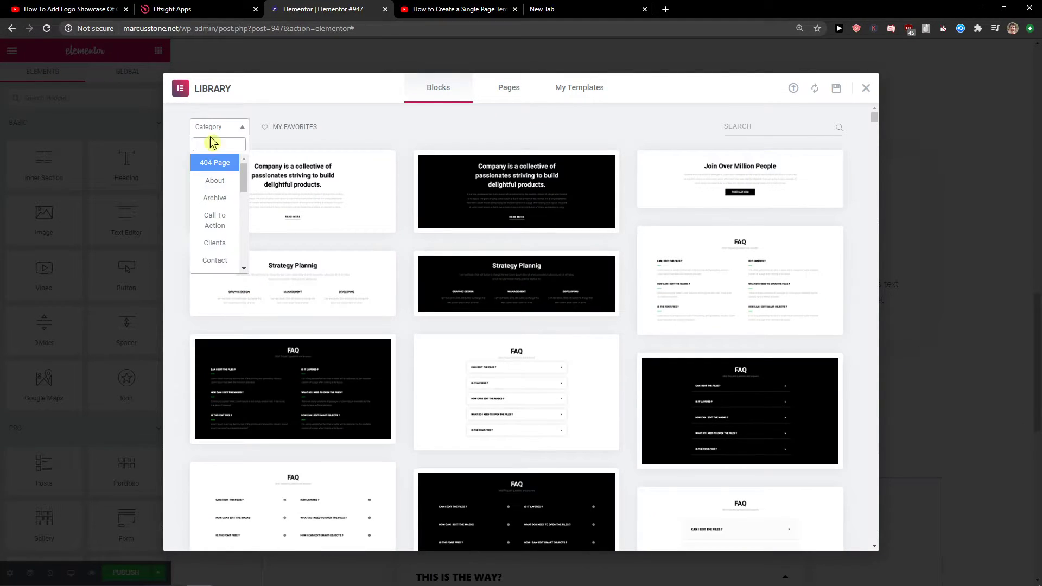
{"action": "scroll", "coordinate": [214, 204], "scroll_direction": "down", "scroll_amount": 3}
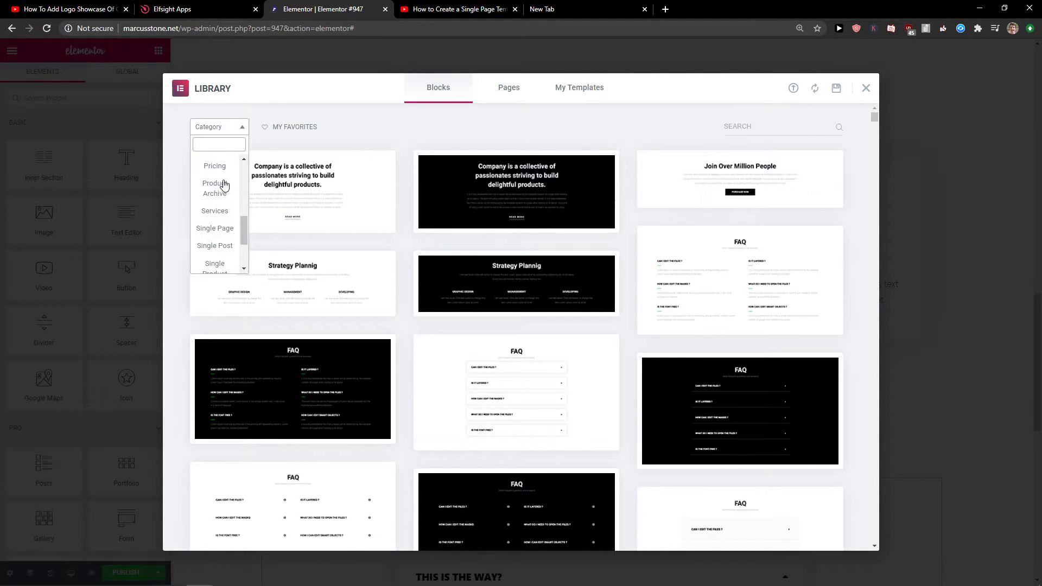
{"action": "left_click", "coordinate": [215, 229]}
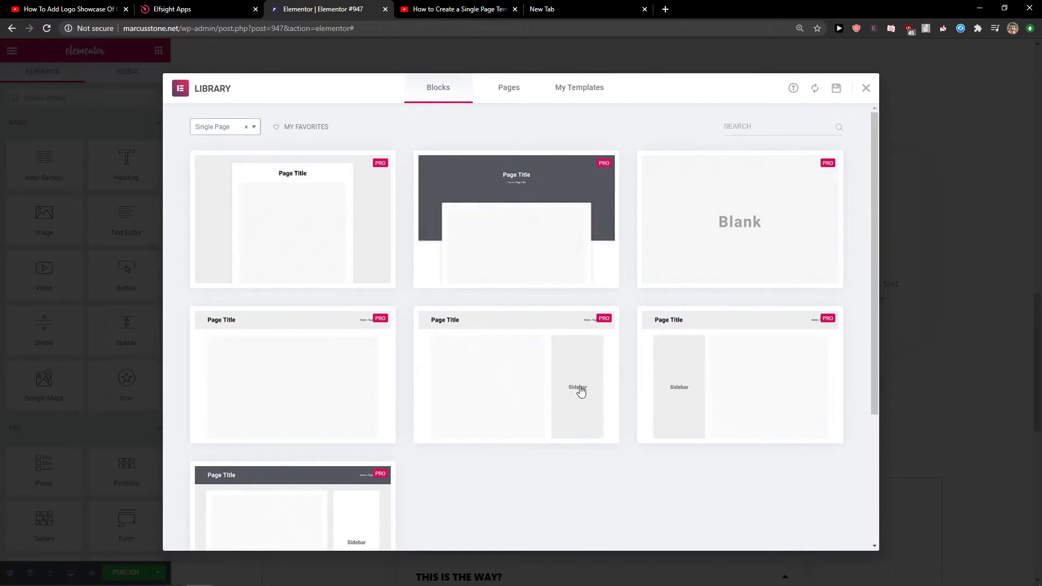
{"action": "scroll", "coordinate": [196, 415], "scroll_direction": "down", "scroll_amount": 2}
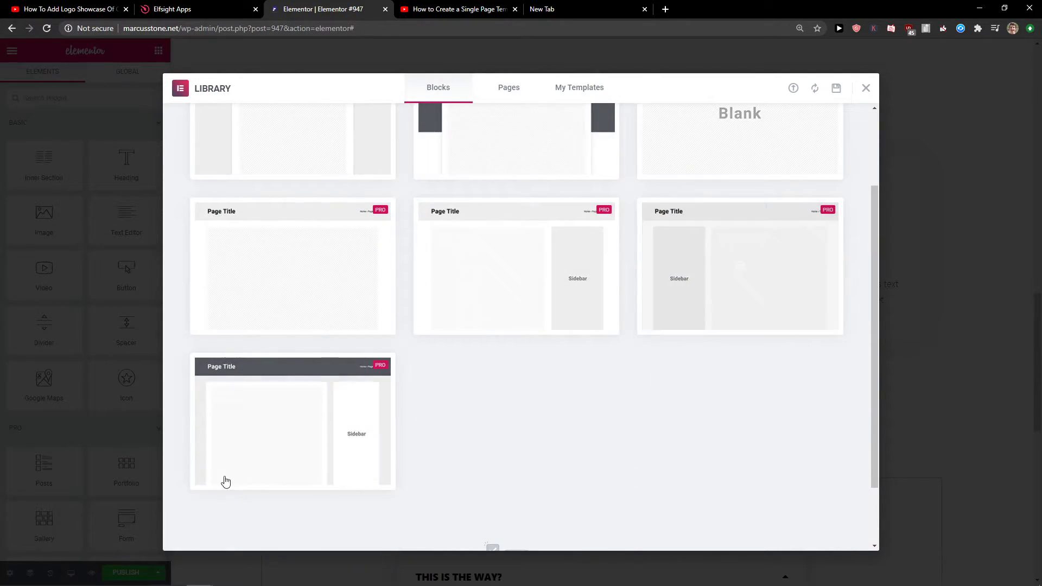
{"action": "scroll", "coordinate": [522, 244], "scroll_direction": "up", "scroll_amount": 2}
{"action": "scroll", "coordinate": [651, 342], "scroll_direction": "down", "scroll_amount": 1}
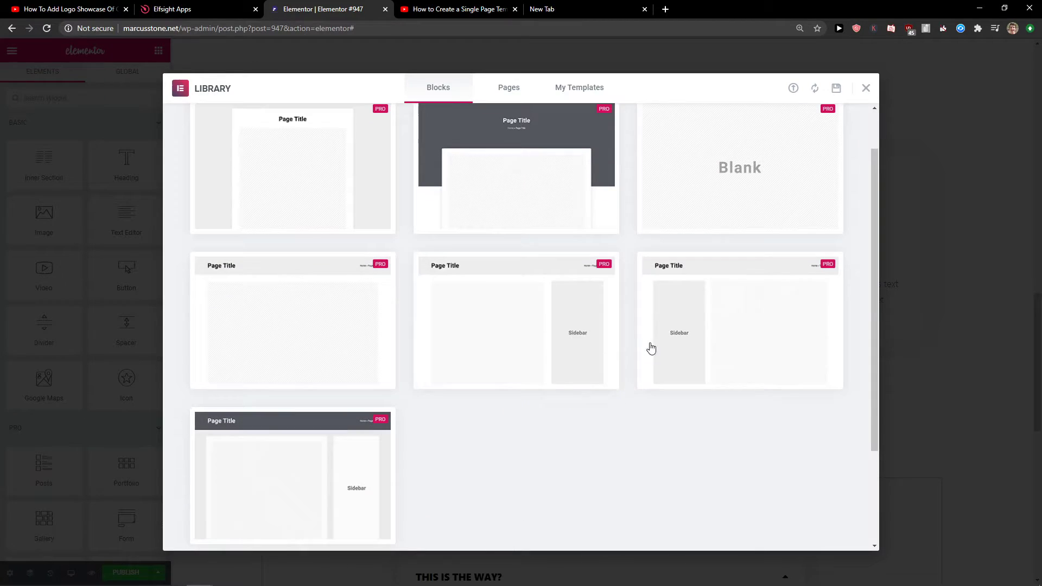
{"action": "left_click", "coordinate": [868, 89]}
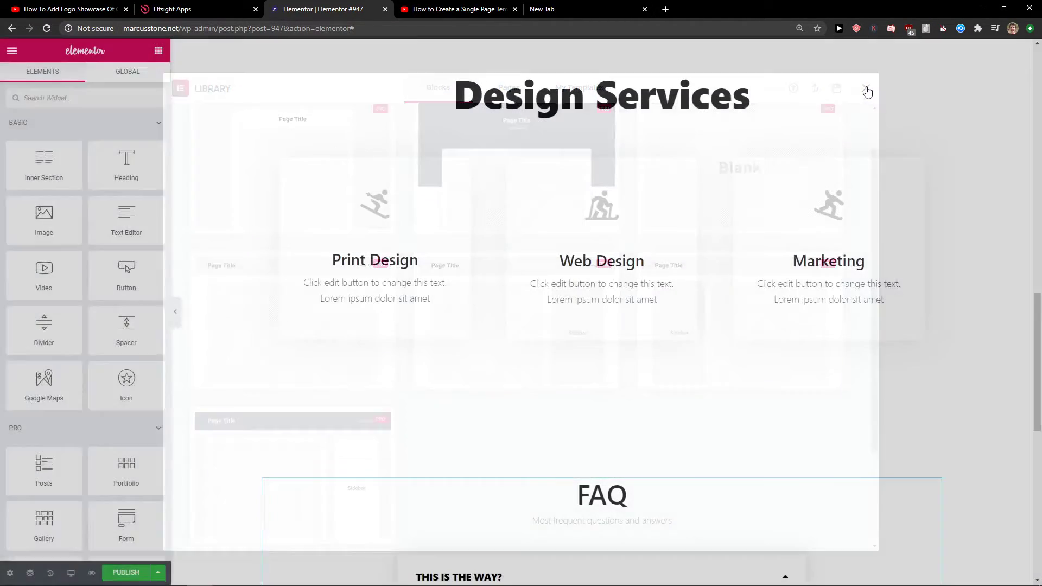
Switch the Home page back to the default WordPress editor.
{"action": "left_click", "coordinate": [542, 10]}
{"action": "type", "text": "w"}
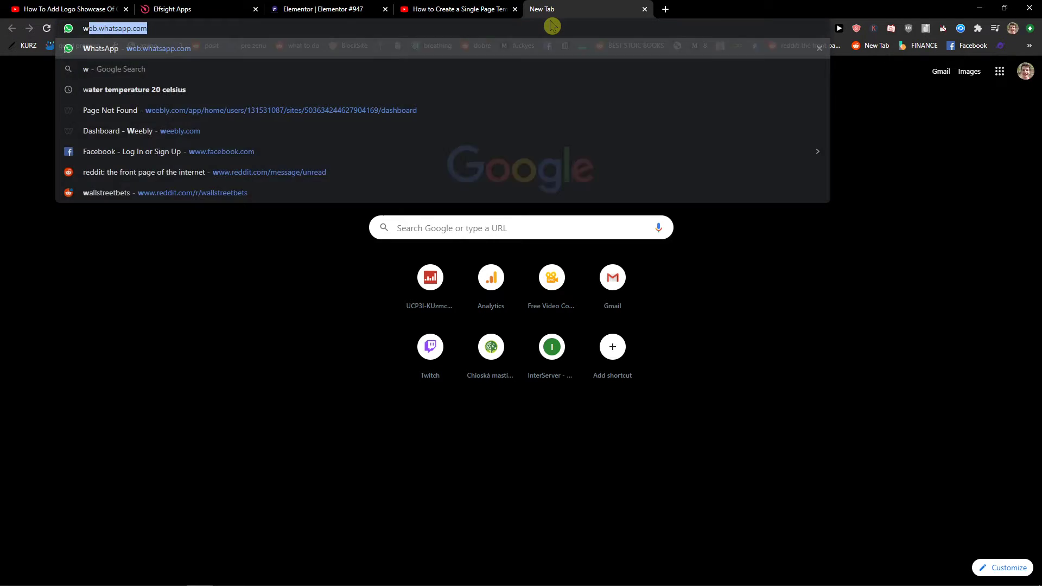
{"action": "type", "text": "o"}
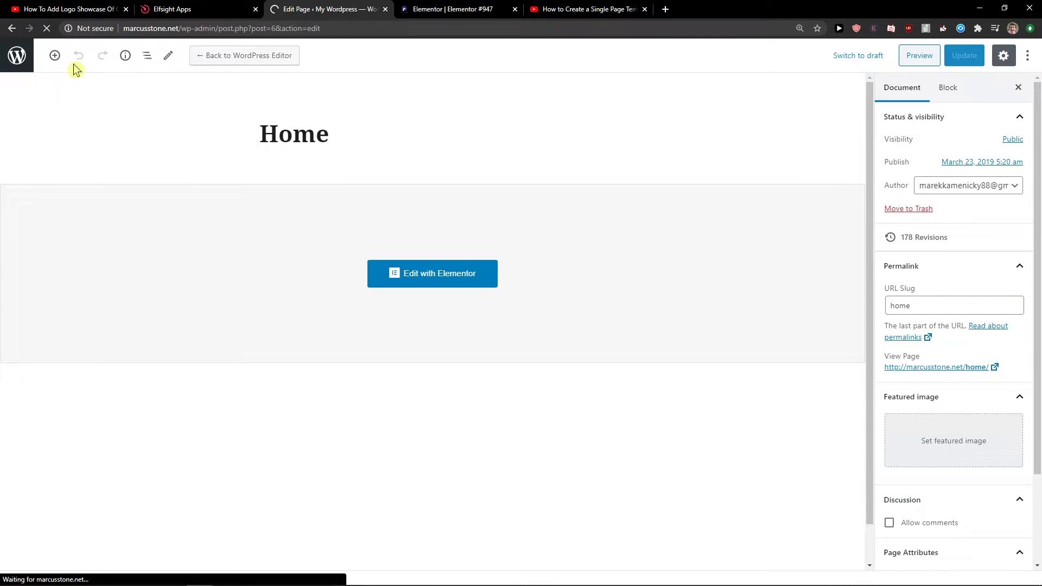
{"action": "left_click", "coordinate": [259, 56]}
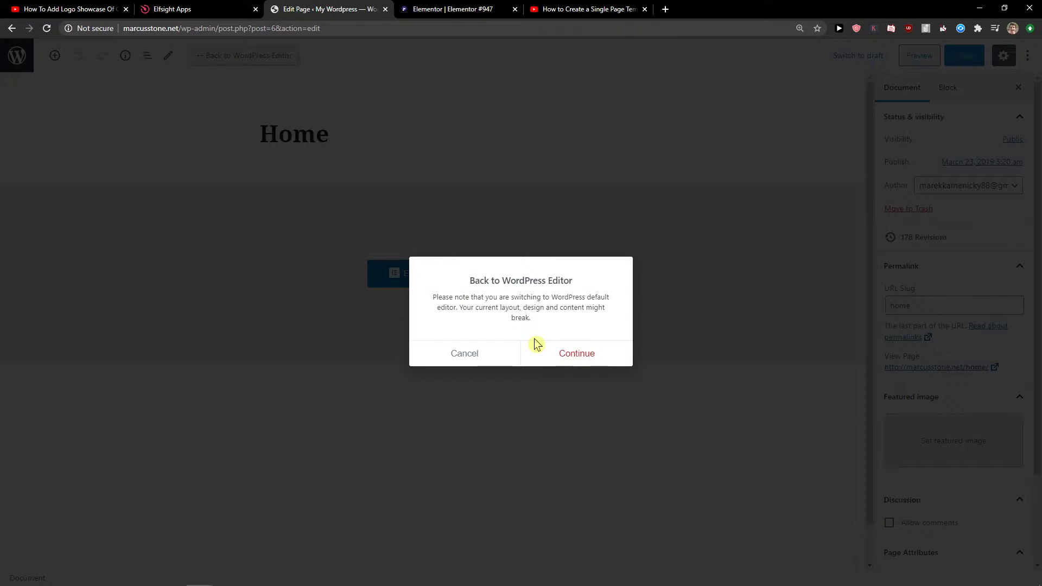
{"action": "left_click", "coordinate": [576, 353]}
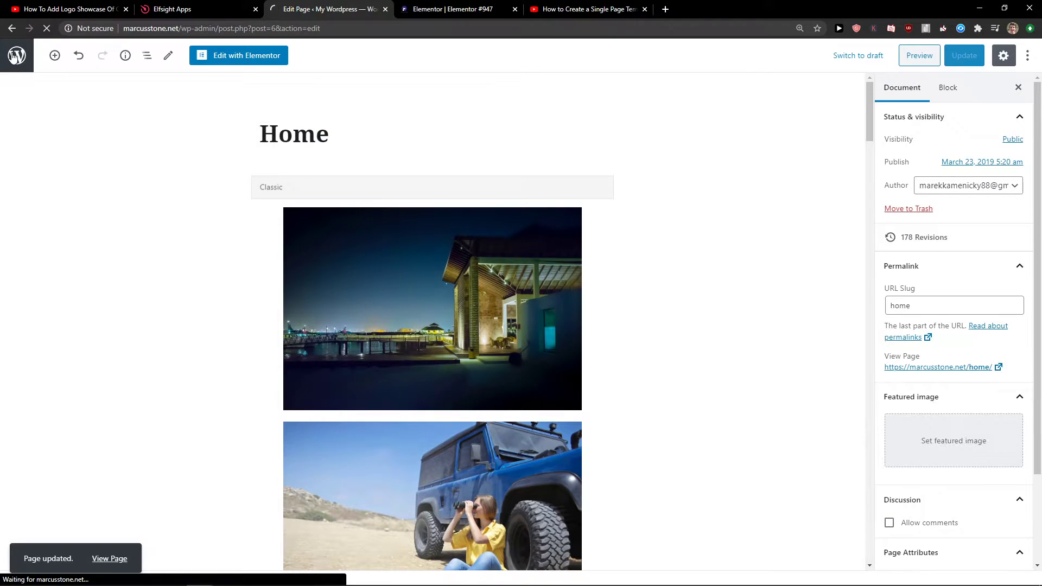
Add a new page from Pages and open it with Elementor.
{"action": "left_click", "coordinate": [16, 55]}
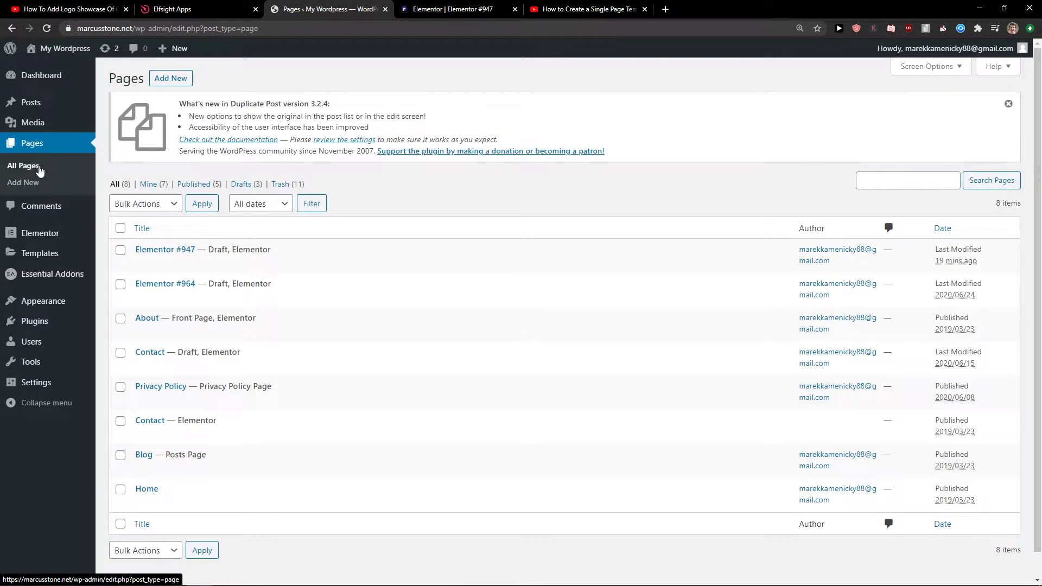
{"action": "left_click", "coordinate": [170, 78]}
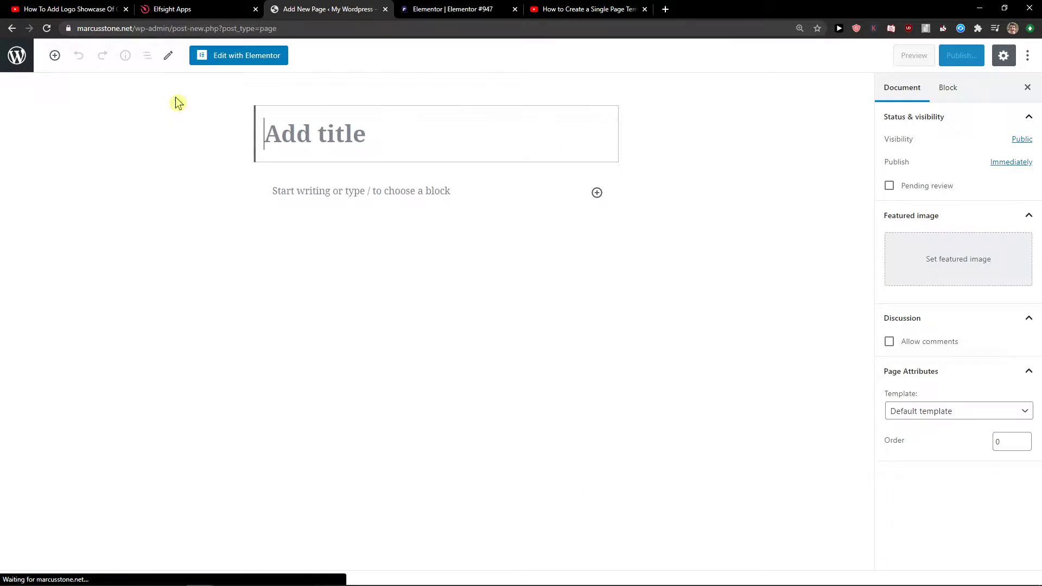
{"action": "left_click", "coordinate": [244, 56]}
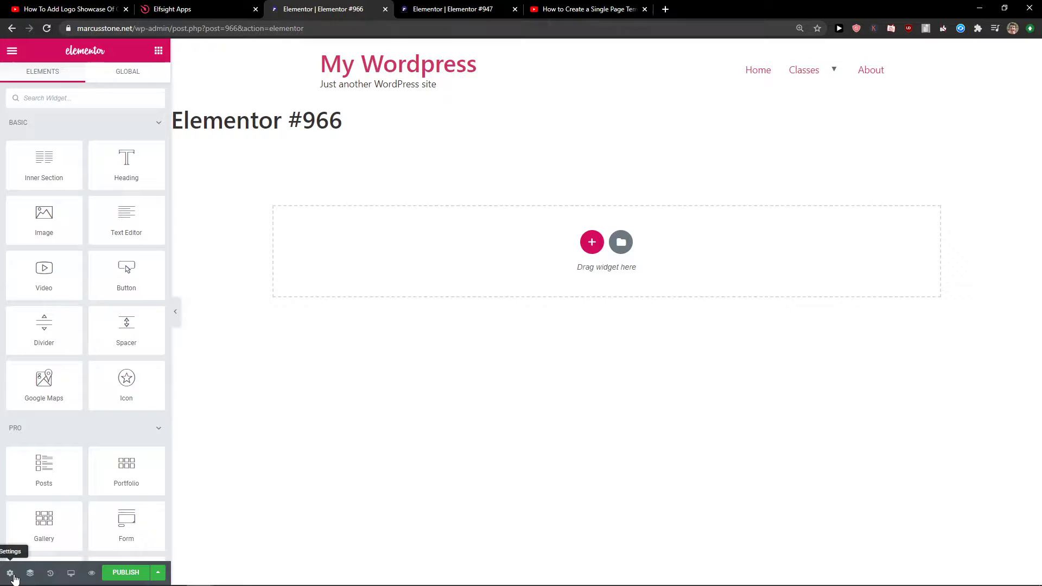
Set the Elementor #966 page layout to Elementor Canvas in page settings.
{"action": "left_click", "coordinate": [10, 572]}
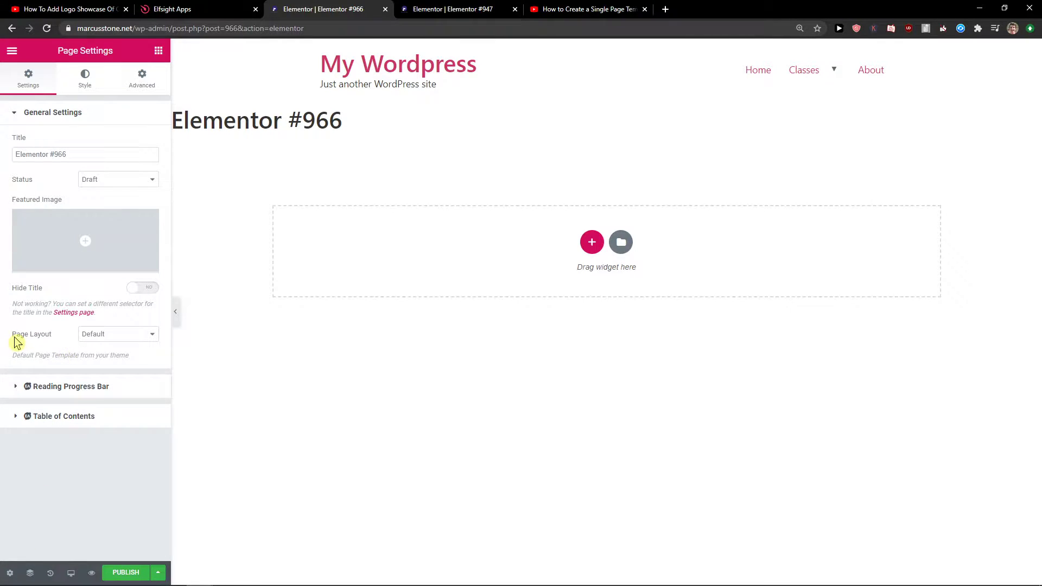
{"action": "left_click", "coordinate": [117, 334]}
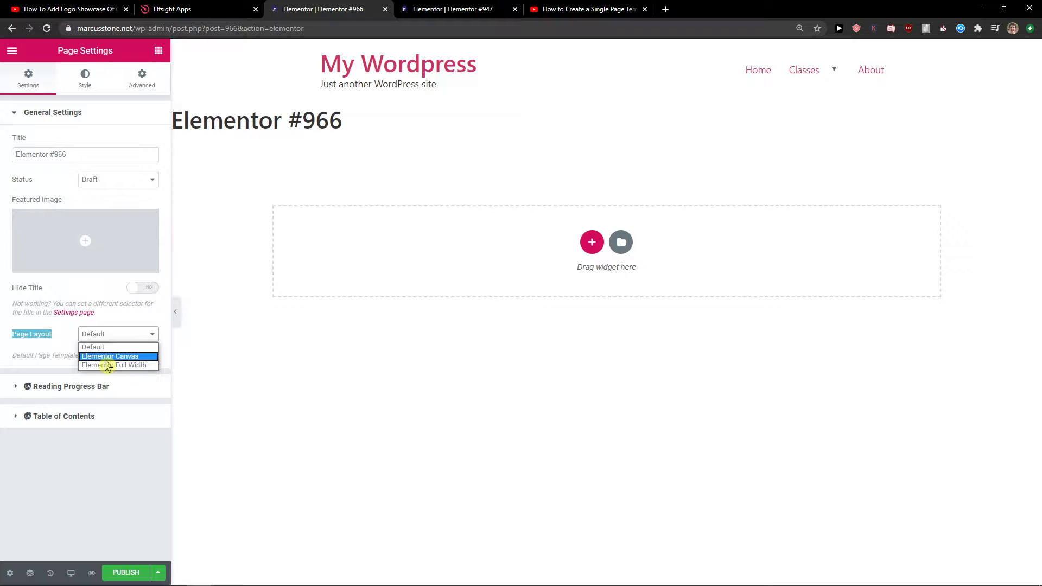
{"action": "left_click", "coordinate": [110, 357]}
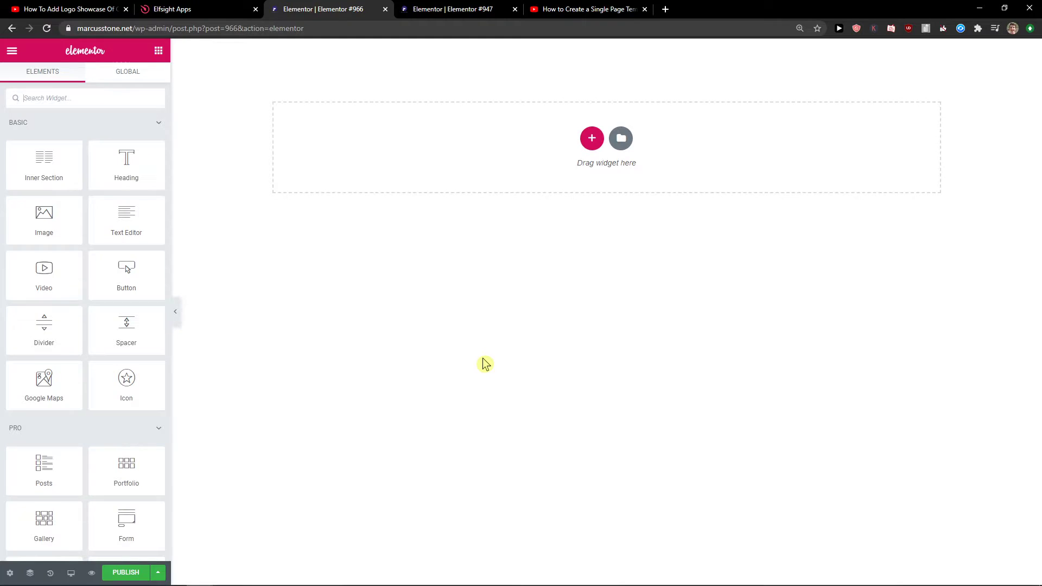
Insert the Single Page block with a dark post-title header and sidebar.
{"action": "key", "text": "ctrl+shift+l"}
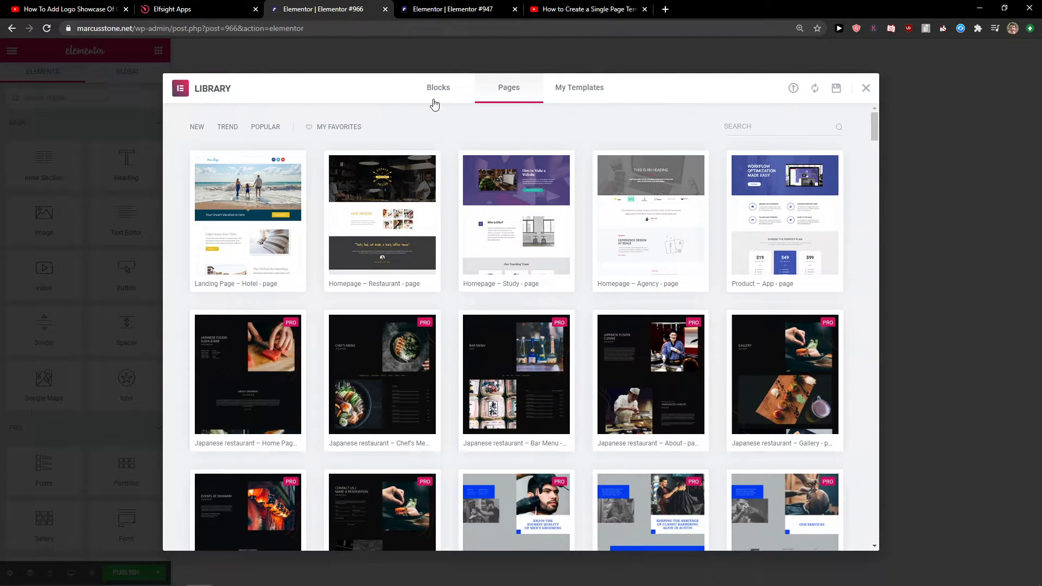
{"action": "left_click", "coordinate": [439, 87]}
{"action": "left_click", "coordinate": [218, 127]}
{"action": "scroll", "coordinate": [219, 195], "scroll_direction": "down", "scroll_amount": 3}
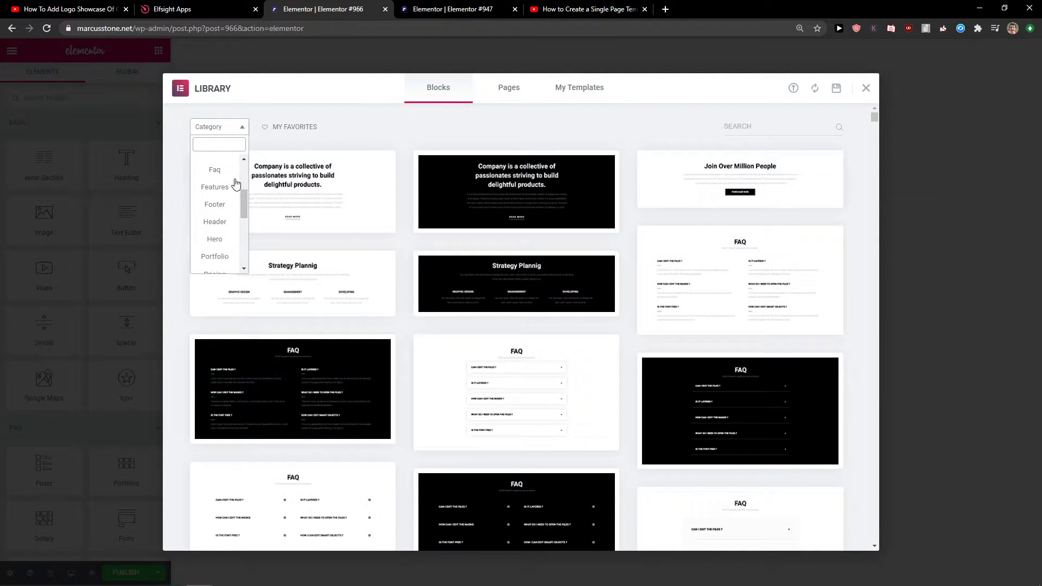
{"action": "scroll", "coordinate": [234, 204], "scroll_direction": "down", "scroll_amount": 3}
{"action": "scroll", "coordinate": [228, 220], "scroll_direction": "down", "scroll_amount": 2}
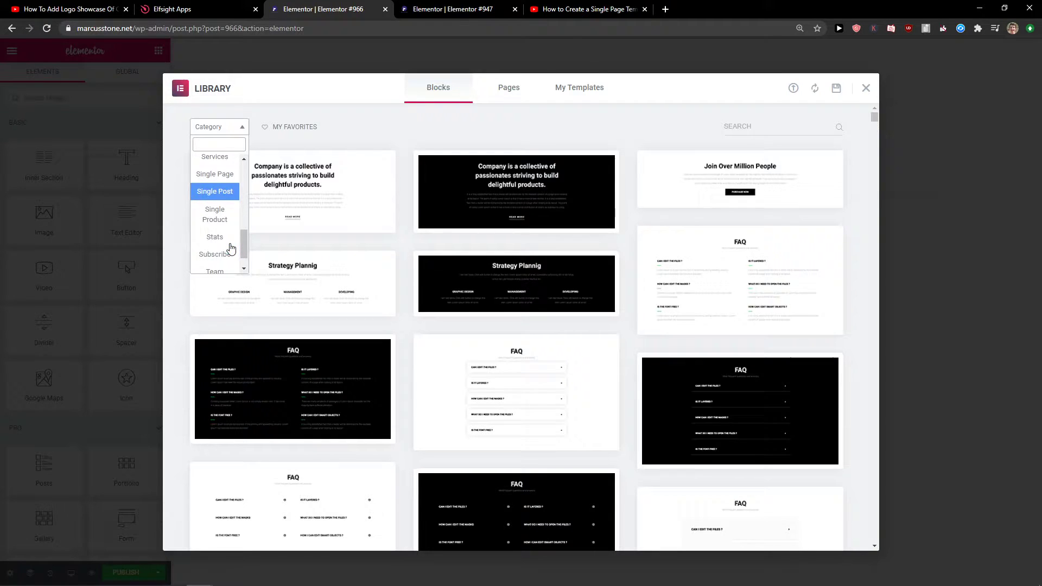
{"action": "scroll", "coordinate": [216, 220], "scroll_direction": "up", "scroll_amount": 1}
{"action": "left_click", "coordinate": [214, 215]}
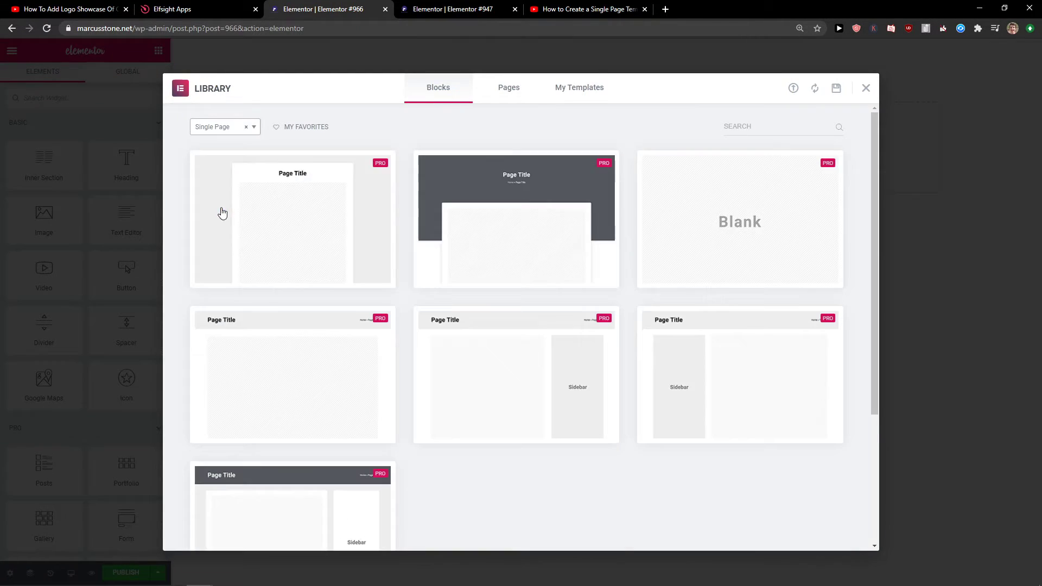
{"action": "scroll", "coordinate": [488, 513], "scroll_direction": "down", "scroll_amount": 2}
{"action": "scroll", "coordinate": [488, 513], "scroll_direction": "down", "scroll_amount": 1}
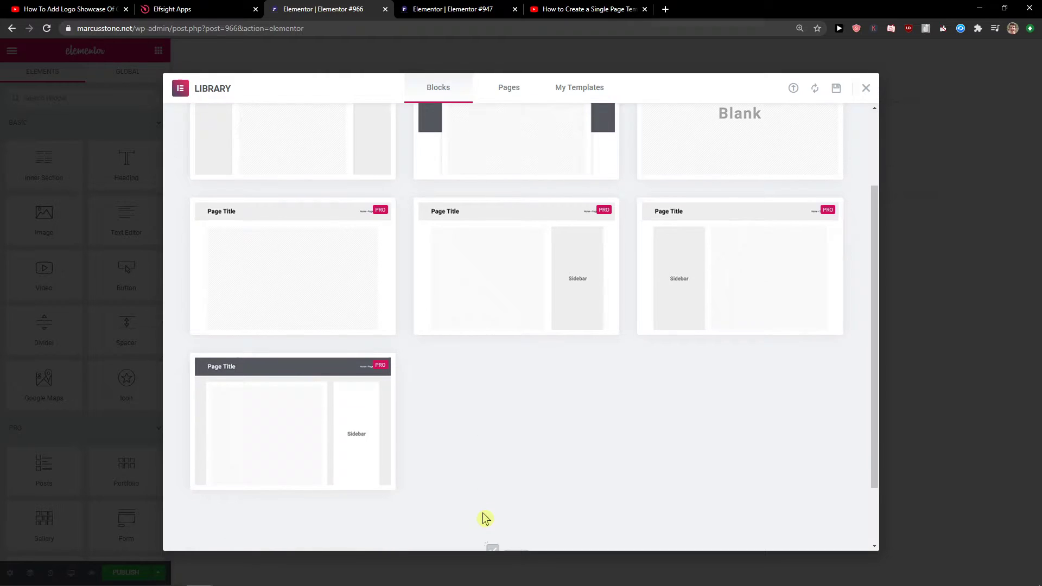
{"action": "left_click", "coordinate": [221, 481]}
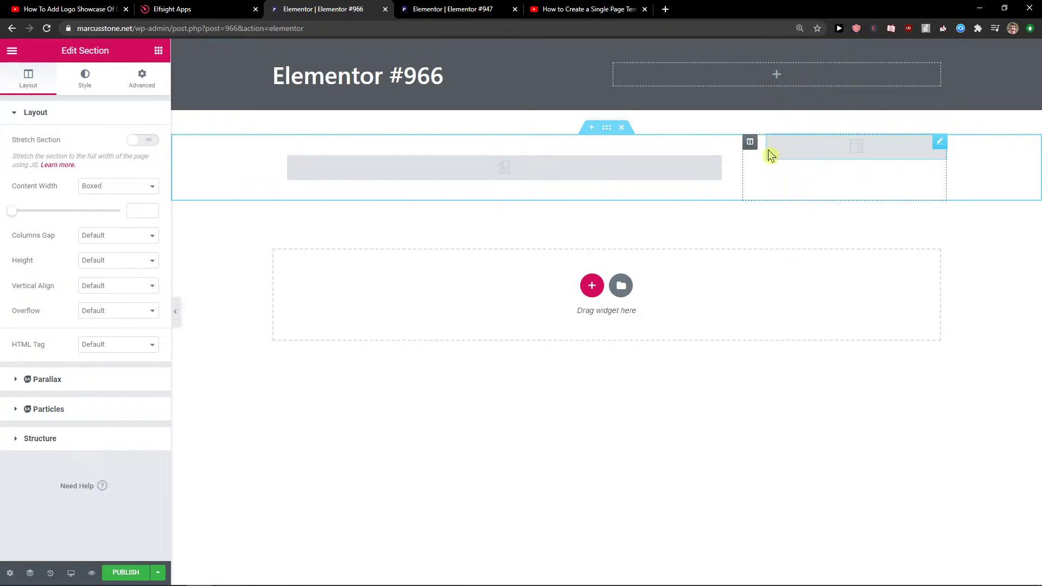
{"action": "mouse_move", "coordinate": [503, 167]}
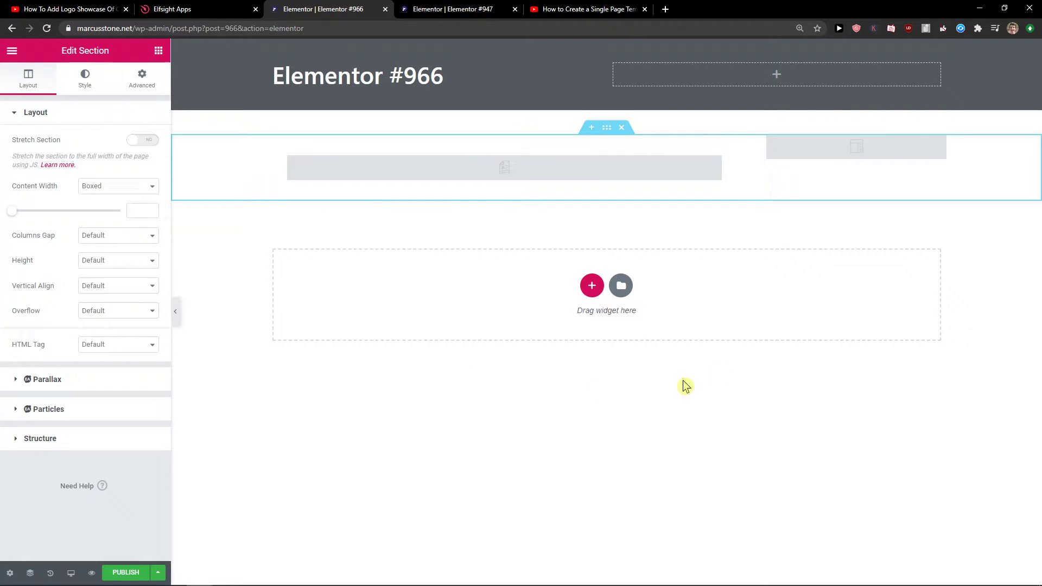
Duplicate the post title's column to give the dark header a third column.
{"action": "left_click", "coordinate": [308, 70]}
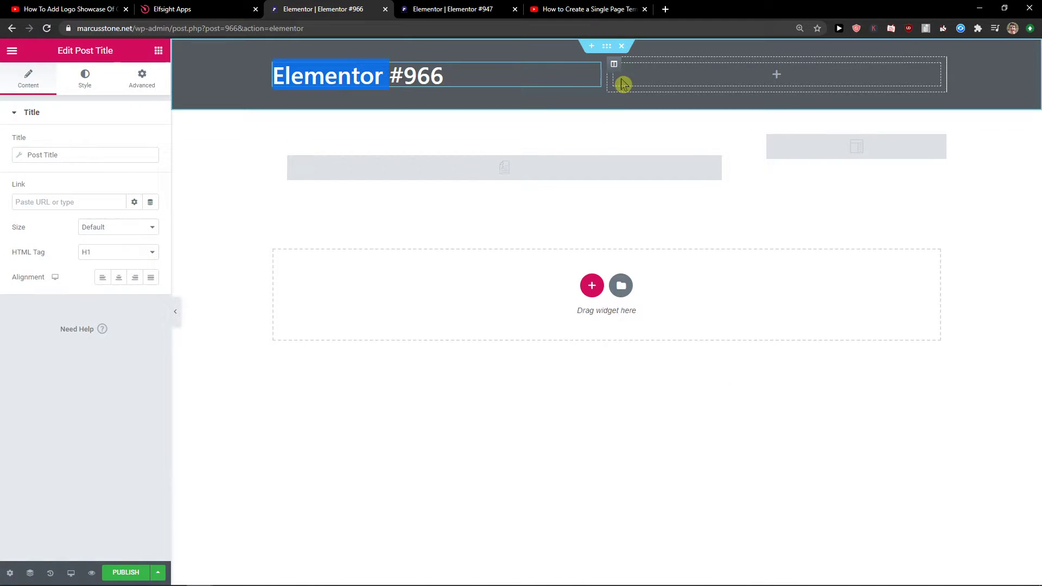
{"action": "right_click", "coordinate": [275, 66]}
{"action": "left_click", "coordinate": [322, 114]}
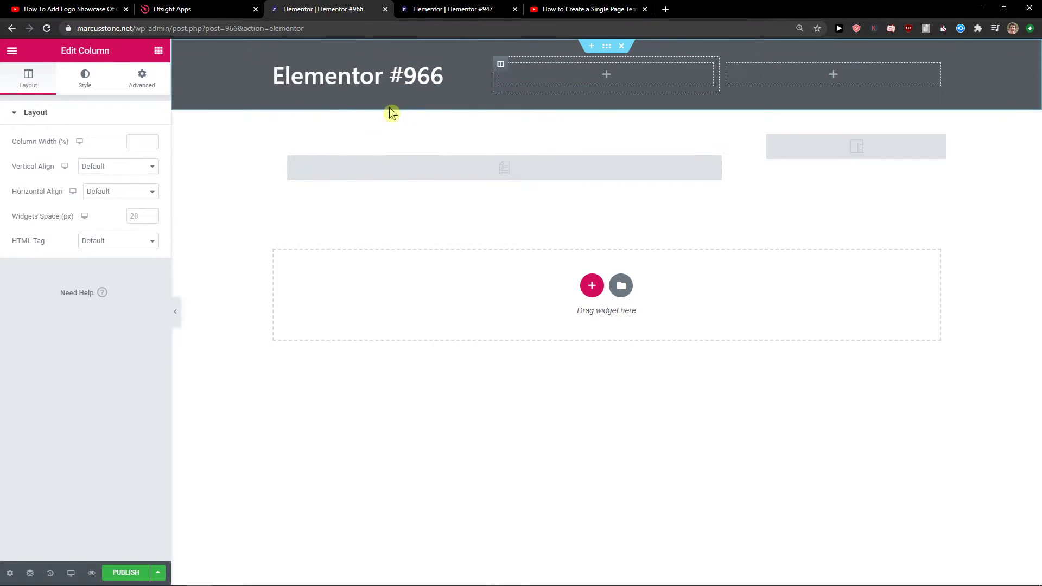
{"action": "left_click", "coordinate": [441, 79]}
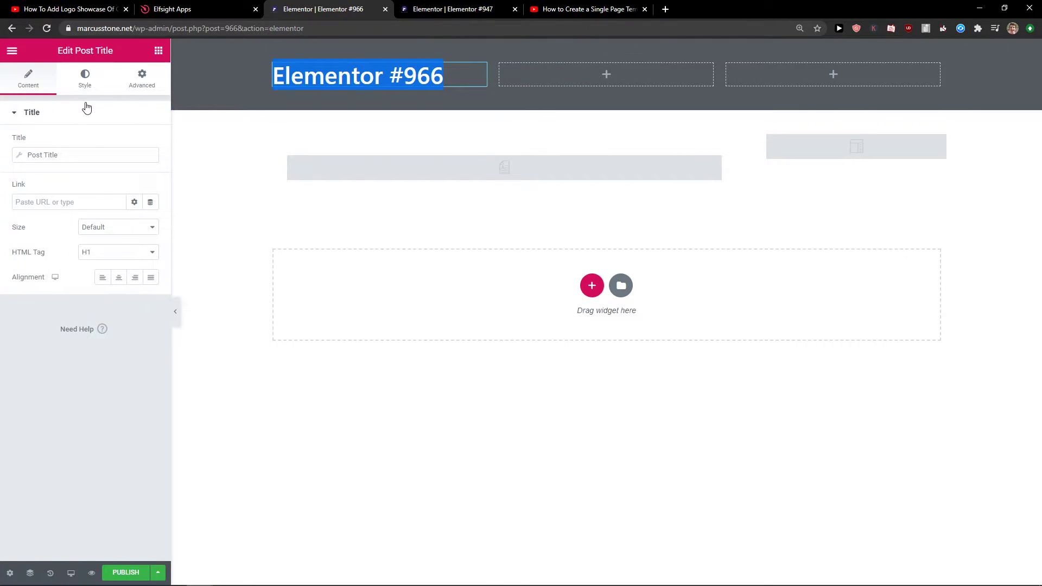
{"action": "left_click", "coordinate": [49, 154]}
{"action": "double_click", "coordinate": [367, 79]}
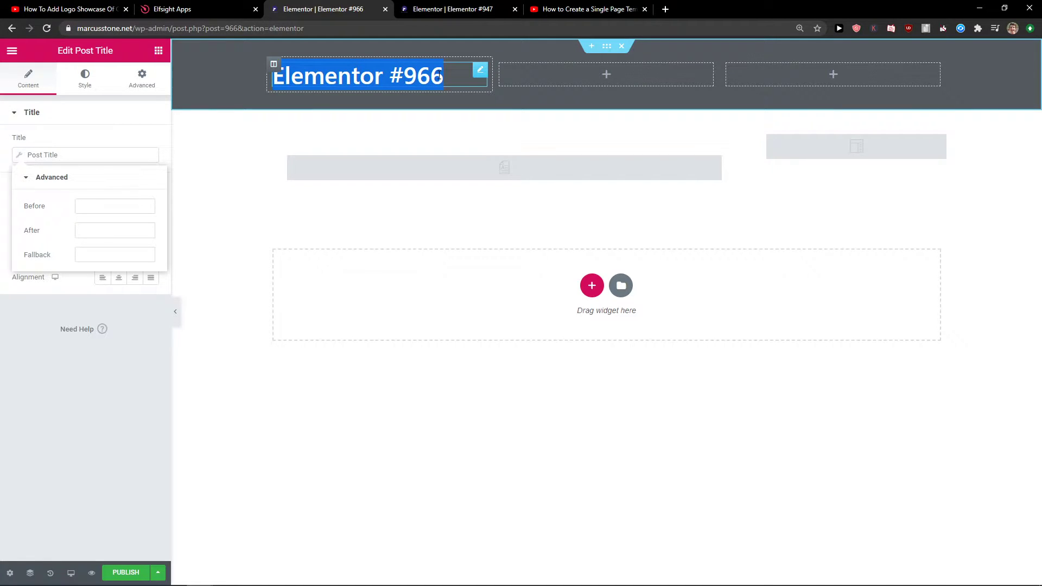
Replace the post title with an Image widget in the first header column.
{"action": "right_click", "coordinate": [465, 78]}
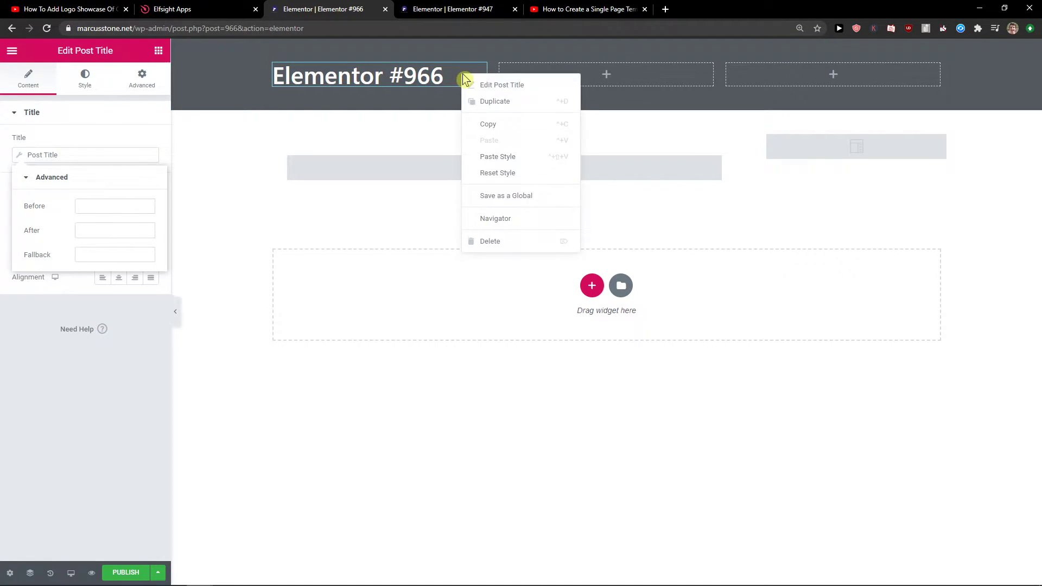
{"action": "left_click", "coordinate": [489, 241]}
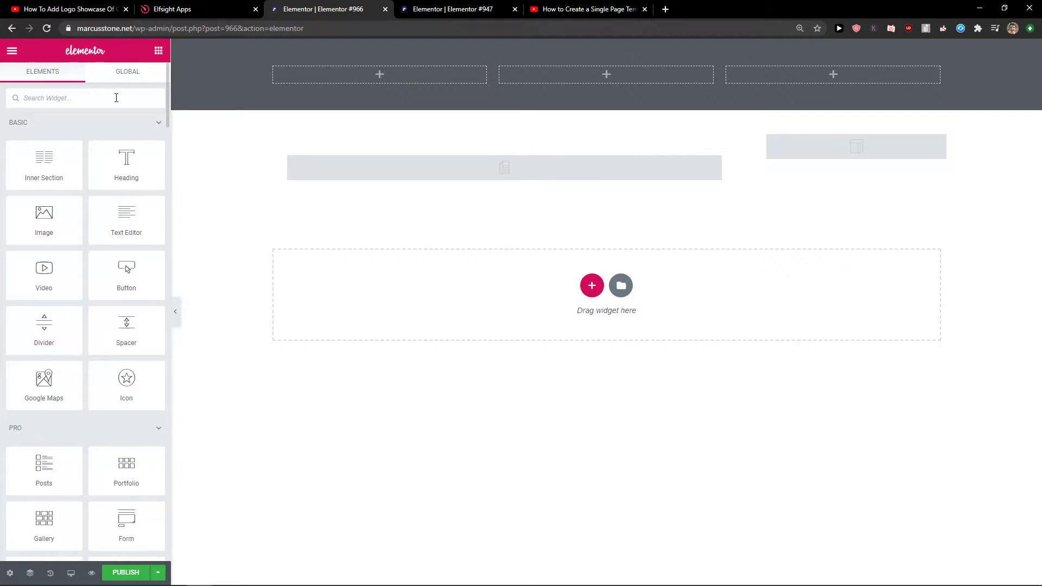
{"action": "left_click", "coordinate": [116, 98]}
{"action": "type", "text": "image"}
{"action": "left_click_drag", "start_coordinate": [44, 137], "coordinate": [380, 76]}
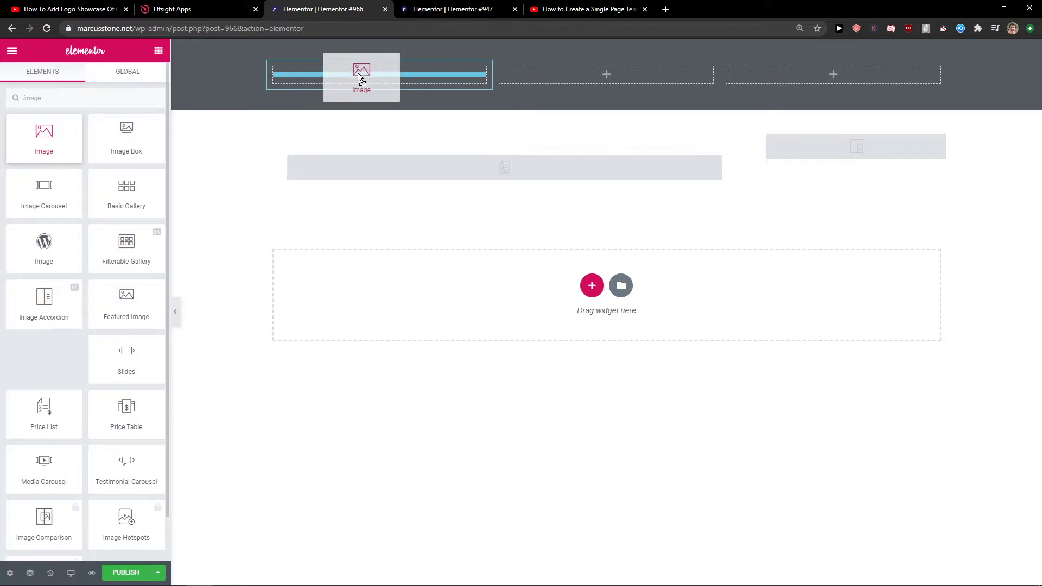
Browse the media library and uploads for a picture, closing without inserting one.
{"action": "left_click", "coordinate": [85, 183]}
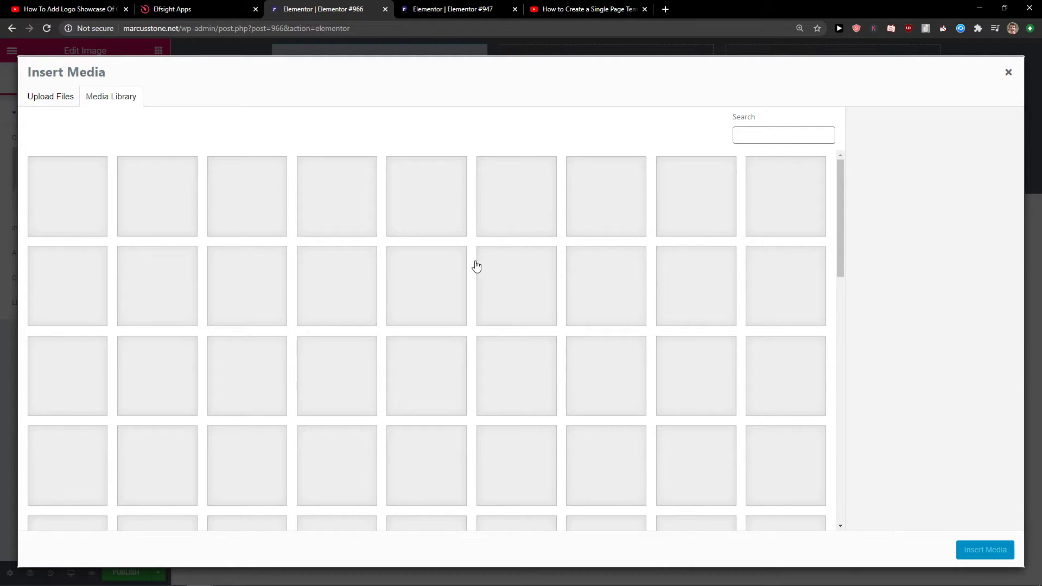
{"action": "left_click", "coordinate": [1012, 72]}
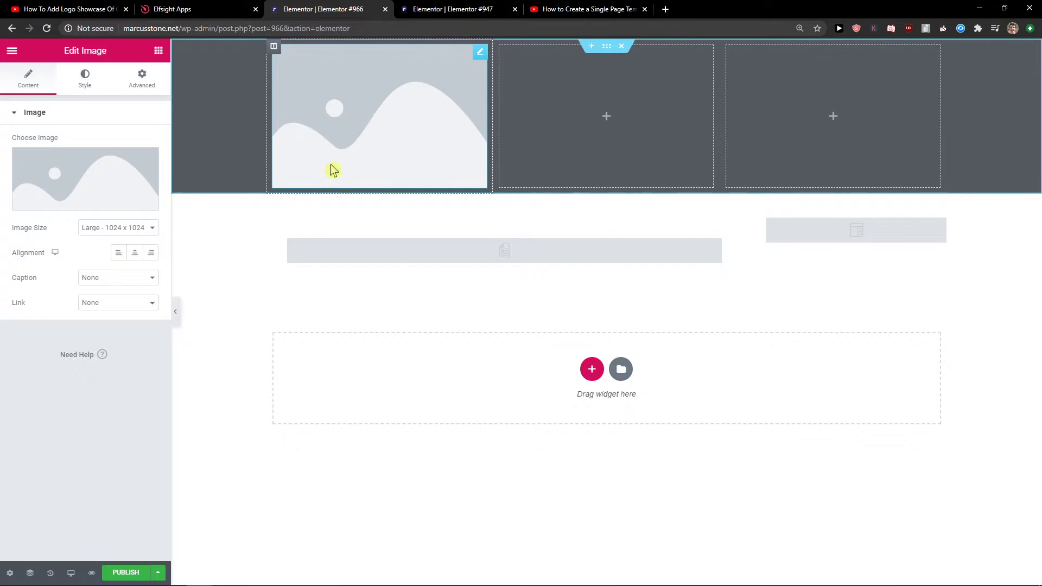
{"action": "left_click", "coordinate": [106, 183]}
{"action": "left_click", "coordinate": [51, 98]}
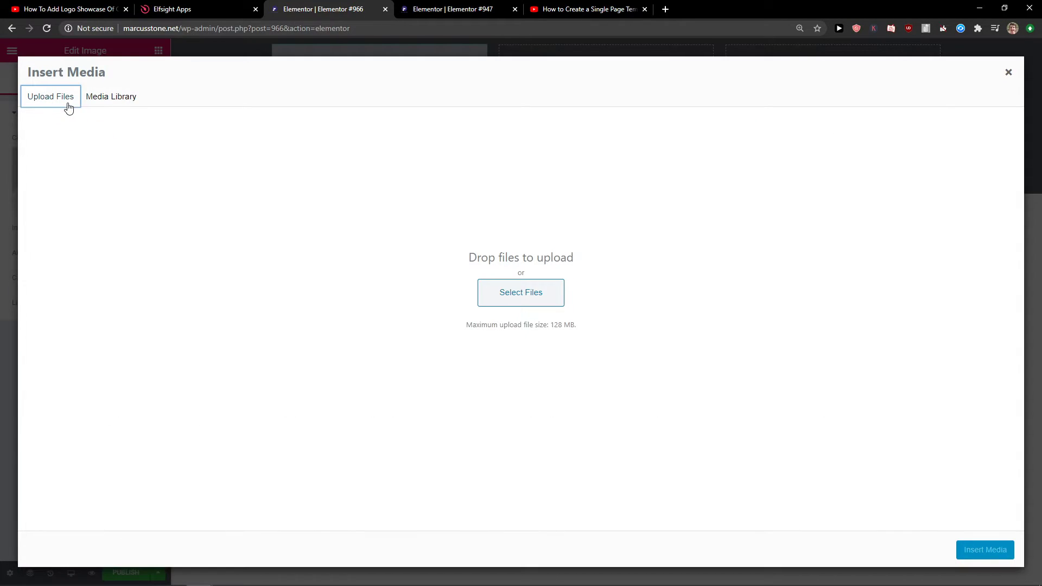
{"action": "left_click", "coordinate": [112, 97]}
{"action": "left_click", "coordinate": [50, 96]}
{"action": "left_click", "coordinate": [520, 293]}
{"action": "left_click", "coordinate": [650, 8]}
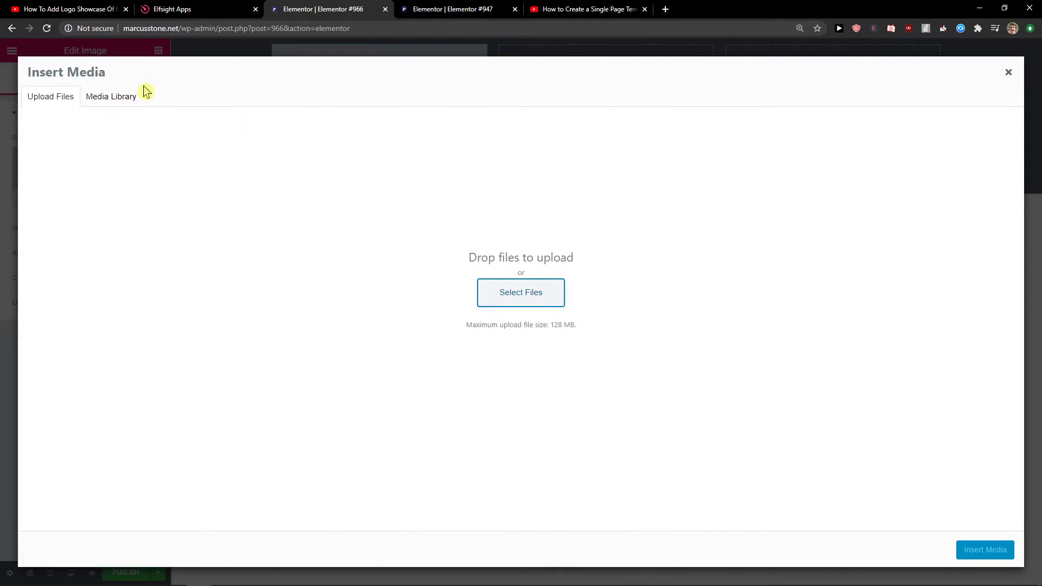
{"action": "left_click", "coordinate": [111, 96]}
{"action": "left_click", "coordinate": [1008, 73]}
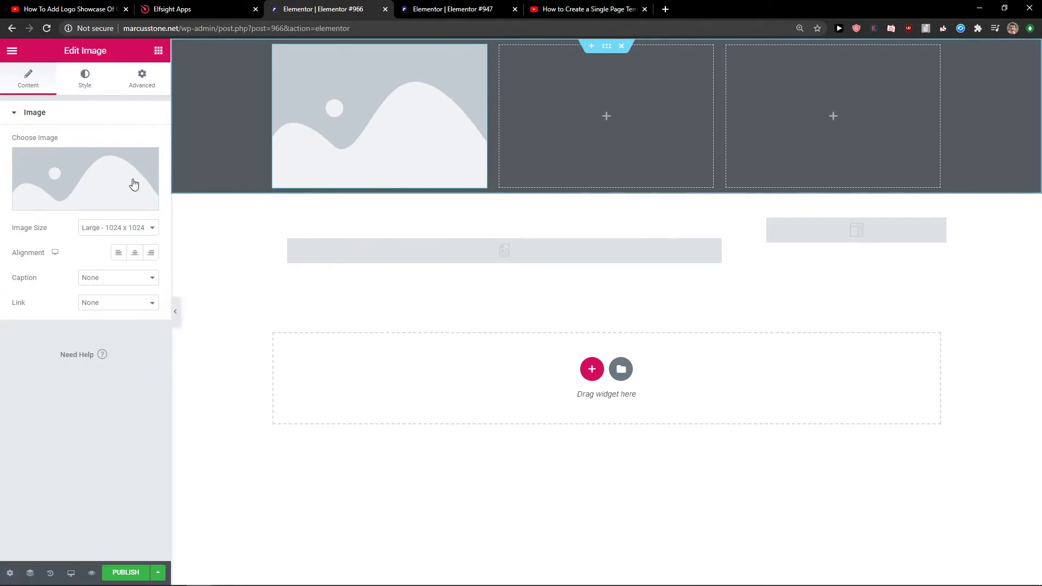
Set the image size to Thumbnail and narrow the first column to about 26%.
{"action": "left_click", "coordinate": [131, 227]}
{"action": "left_click", "coordinate": [121, 249]}
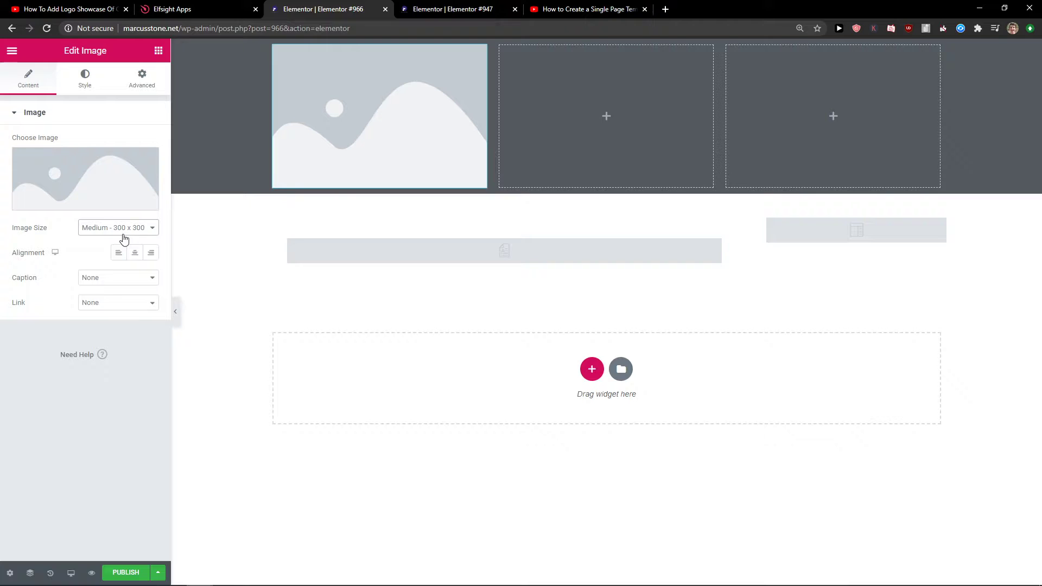
{"action": "left_click", "coordinate": [118, 227]}
{"action": "left_click_drag", "start_coordinate": [493, 97], "coordinate": [340, 119]}
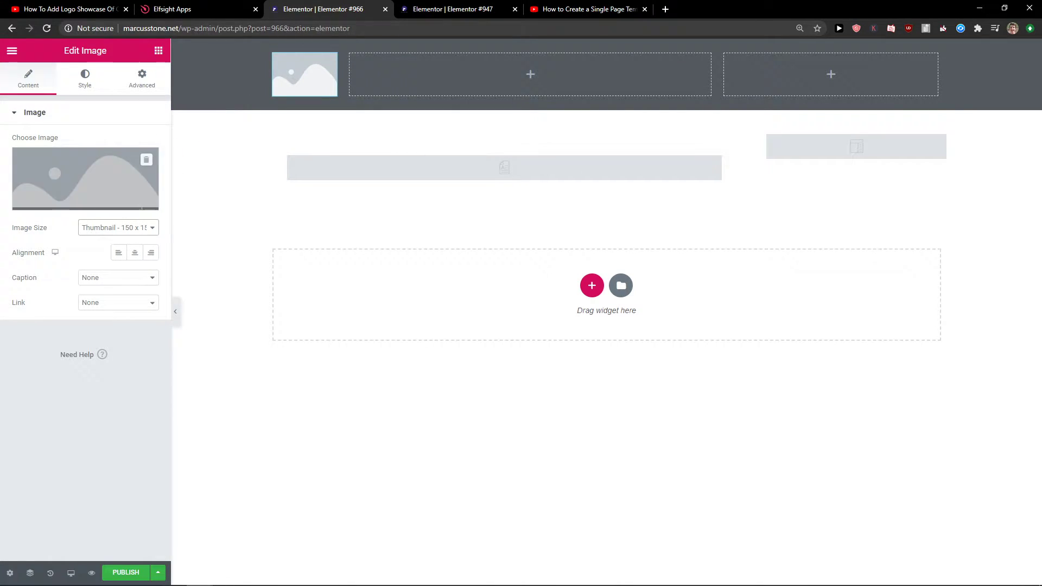
Place a Nav Menu in the middle header column with its items centred.
{"action": "left_click", "coordinate": [529, 80]}
{"action": "type", "text": "nav"}
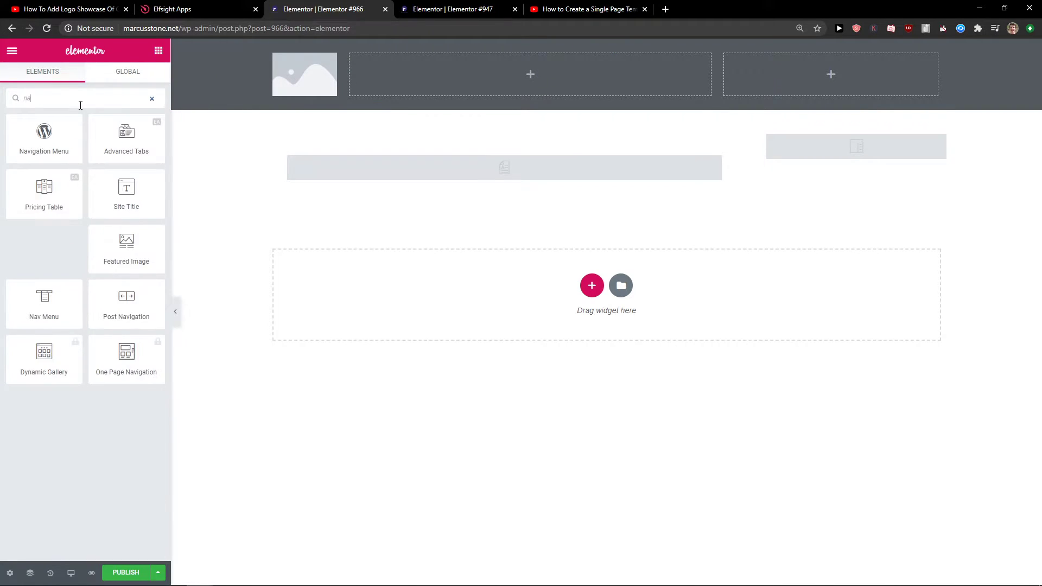
{"action": "left_click_drag", "start_coordinate": [59, 186], "coordinate": [530, 74]}
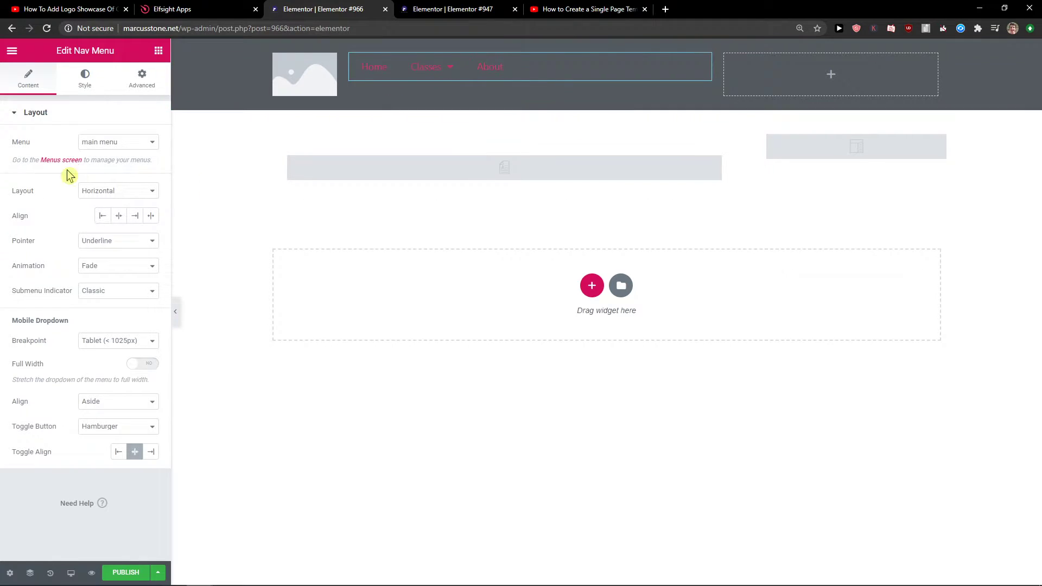
{"action": "left_click", "coordinate": [118, 216]}
{"action": "left_click", "coordinate": [117, 141]}
Make the menu text white and pad the menu 14 on every side.
{"action": "left_click", "coordinate": [84, 78]}
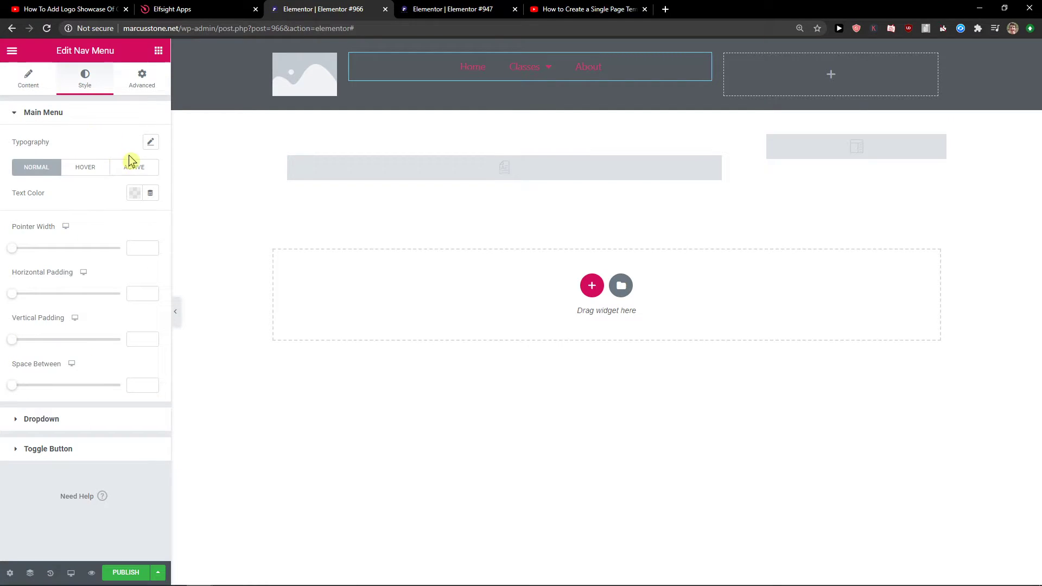
{"action": "left_click", "coordinate": [136, 193]}
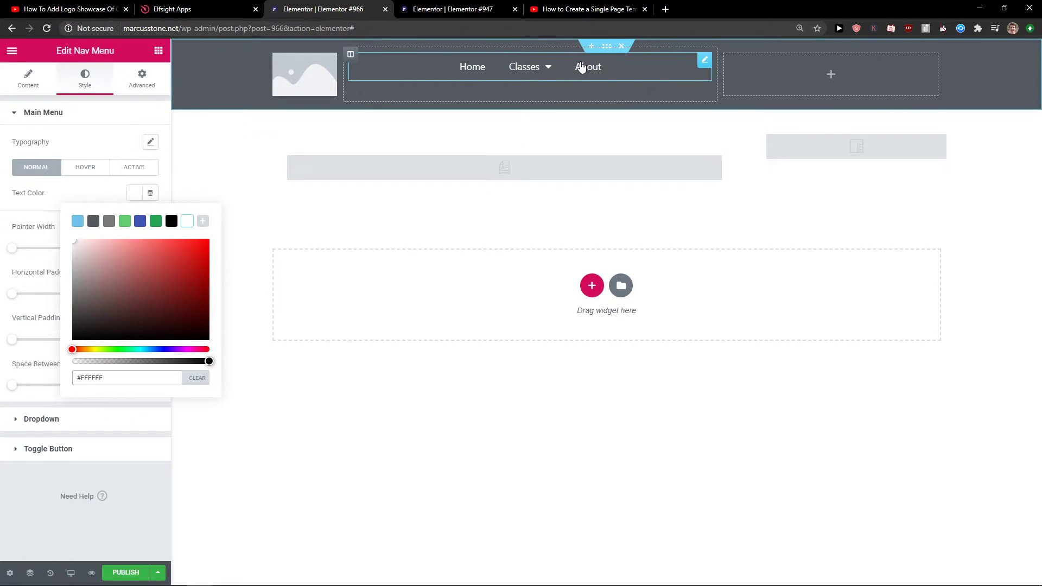
{"action": "left_click", "coordinate": [45, 84]}
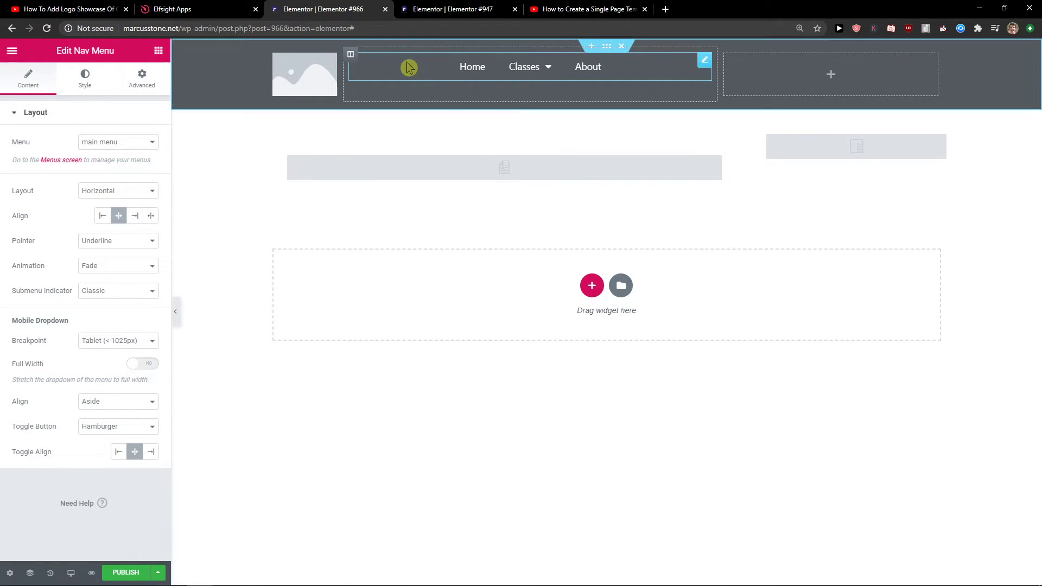
{"action": "left_click", "coordinate": [140, 78]}
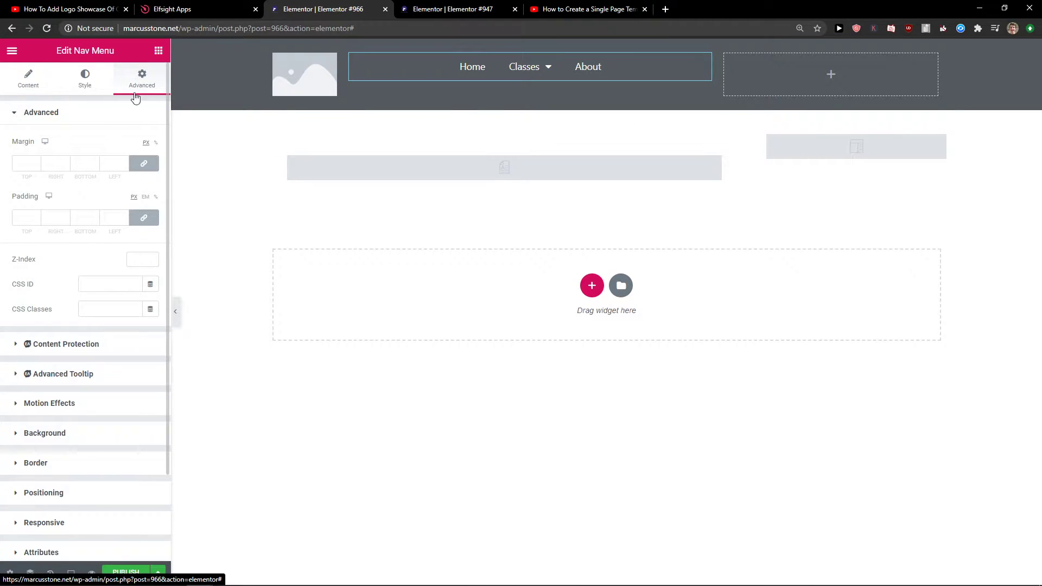
{"action": "left_click", "coordinate": [36, 215]}
{"action": "type", "text": "14"}
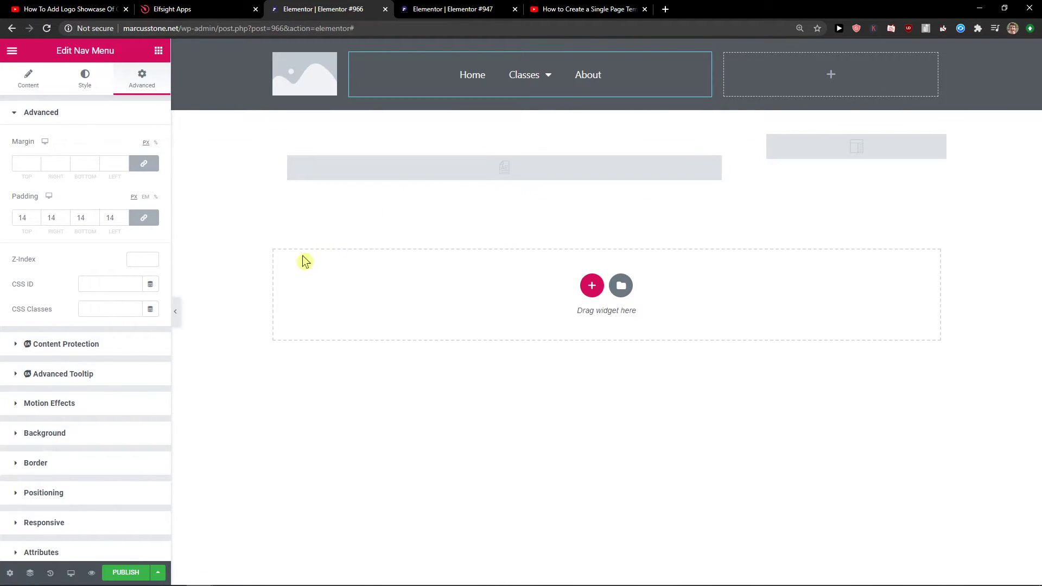
{"action": "left_click", "coordinate": [28, 78]}
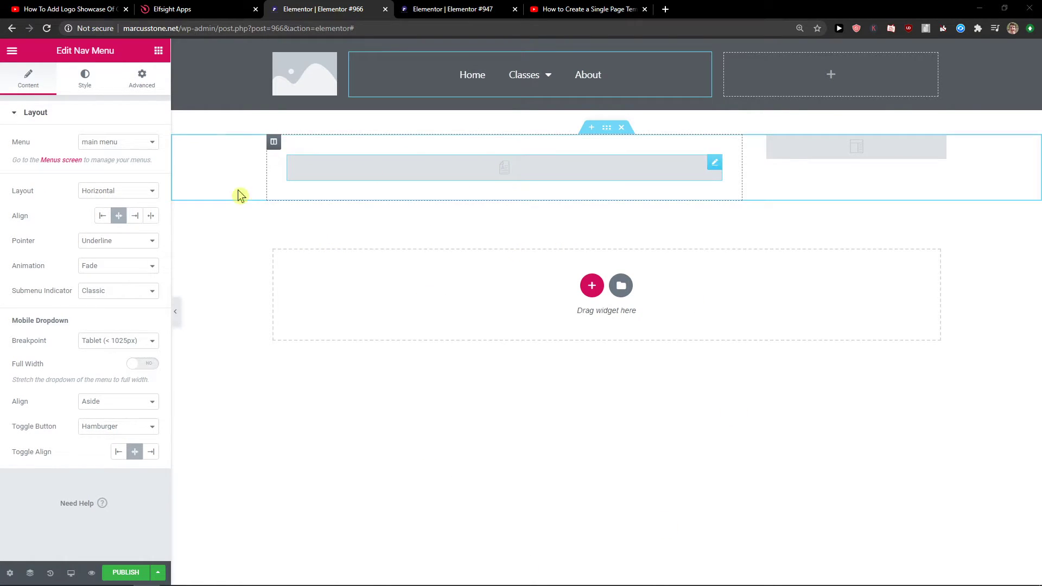
Delete the Post Content widget from the left column.
{"action": "left_click", "coordinate": [365, 168]}
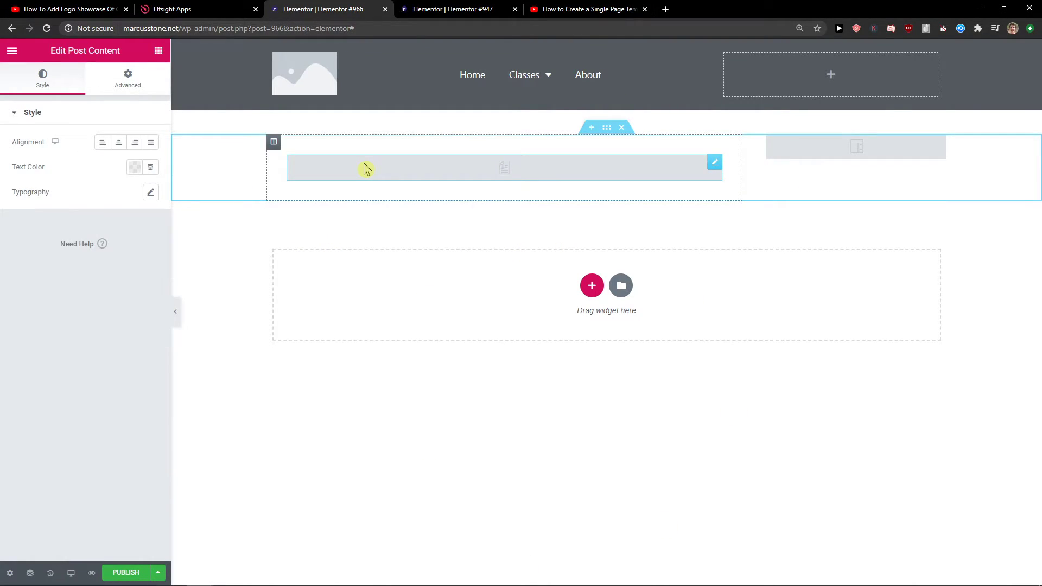
{"action": "right_click", "coordinate": [376, 168]}
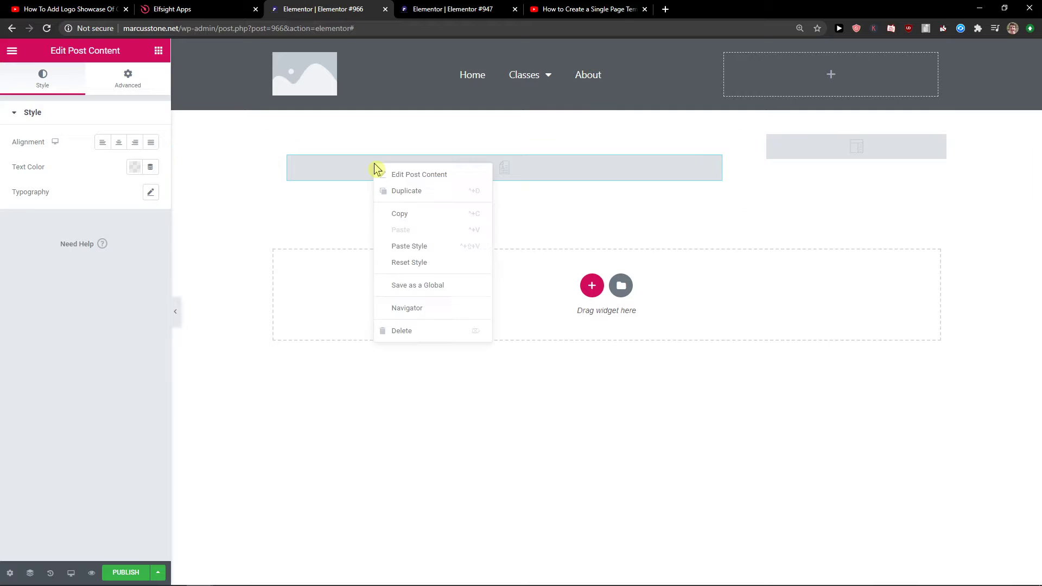
{"action": "left_click", "coordinate": [400, 329]}
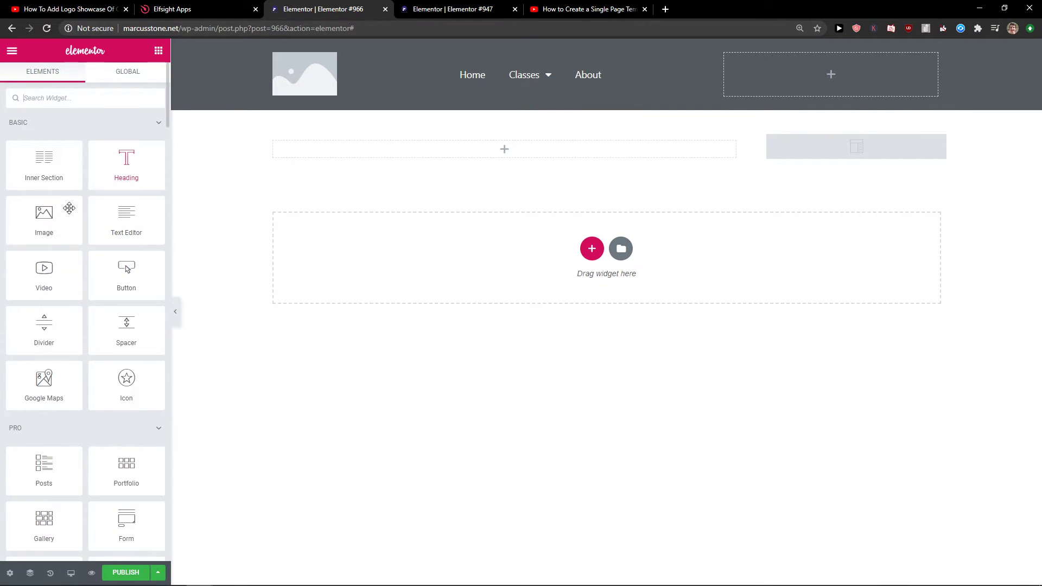
{"action": "scroll", "coordinate": [69, 210], "scroll_direction": "down", "scroll_amount": 1}
{"action": "scroll", "coordinate": [57, 224], "scroll_direction": "down", "scroll_amount": 3}
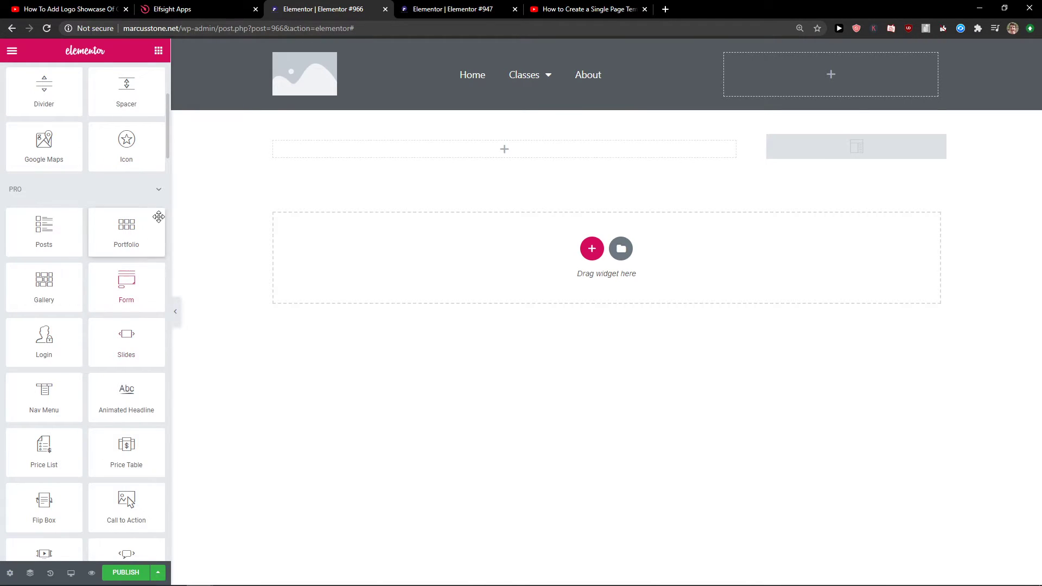
Try out a Posts grid and a Table of Contents widget, deleting each again.
{"action": "left_click_drag", "start_coordinate": [56, 246], "coordinate": [515, 150]}
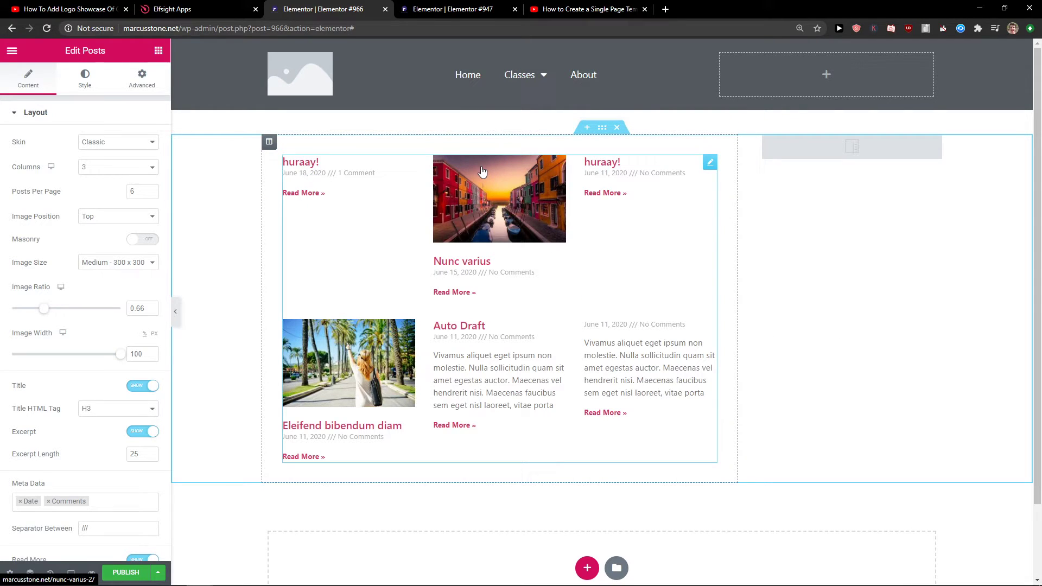
{"action": "right_click", "coordinate": [655, 193]}
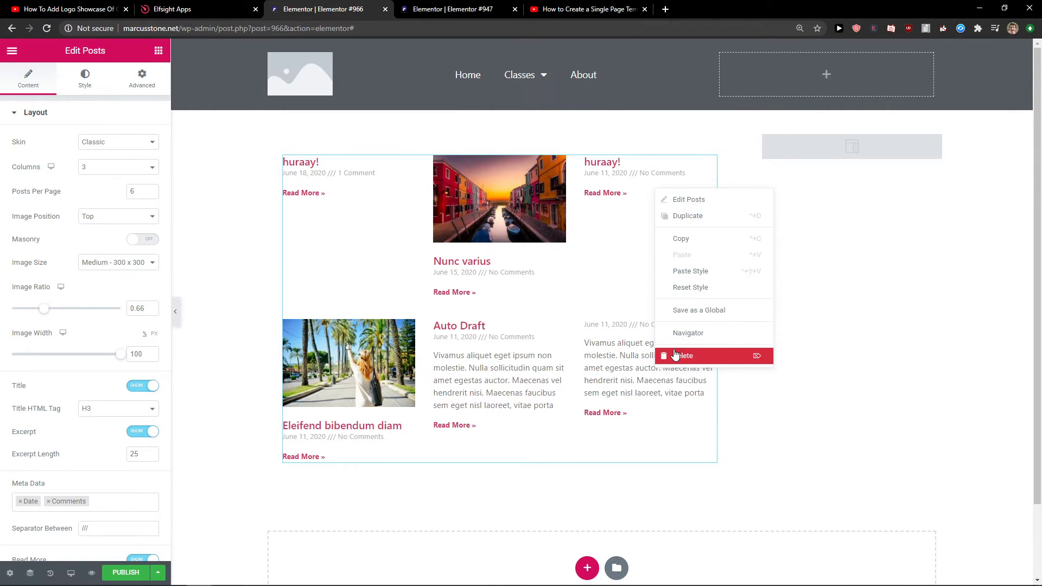
{"action": "left_click", "coordinate": [701, 355]}
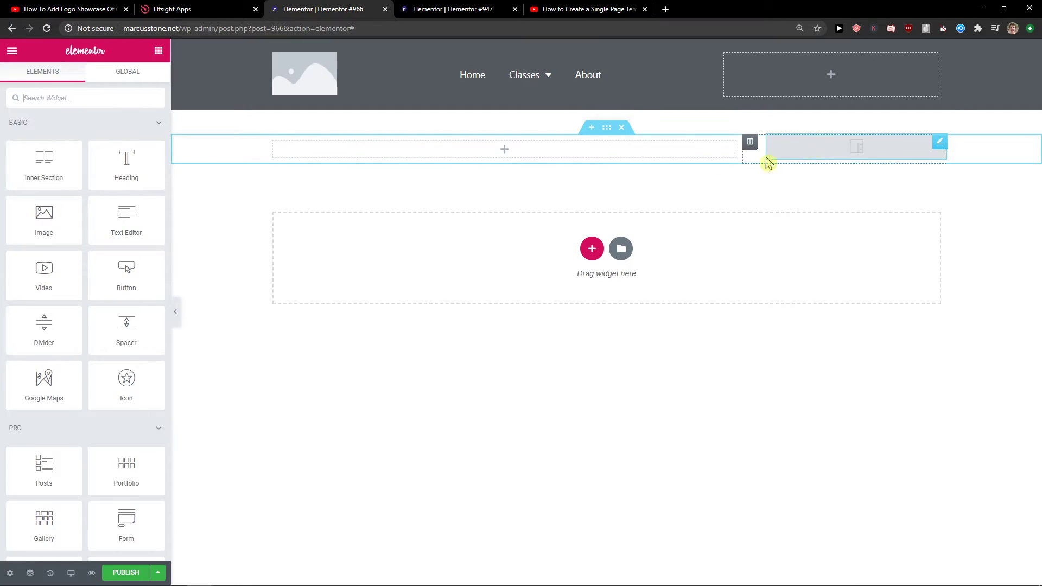
{"action": "scroll", "coordinate": [70, 214], "scroll_direction": "down", "scroll_amount": 2}
{"action": "scroll", "coordinate": [97, 218], "scroll_direction": "down", "scroll_amount": 2}
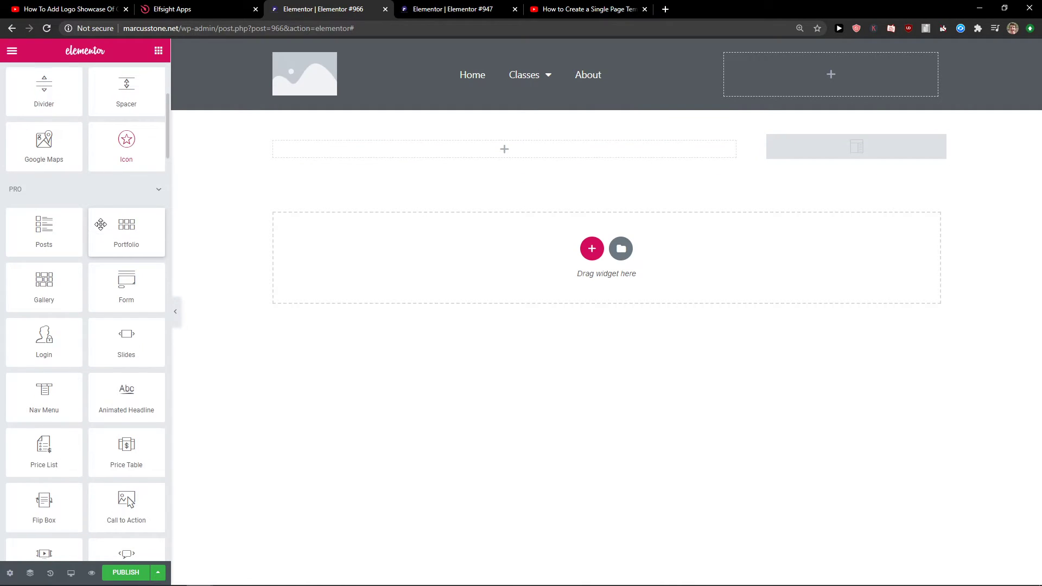
{"action": "scroll", "coordinate": [99, 222], "scroll_direction": "down", "scroll_amount": 1}
{"action": "scroll", "coordinate": [101, 226], "scroll_direction": "down", "scroll_amount": 2}
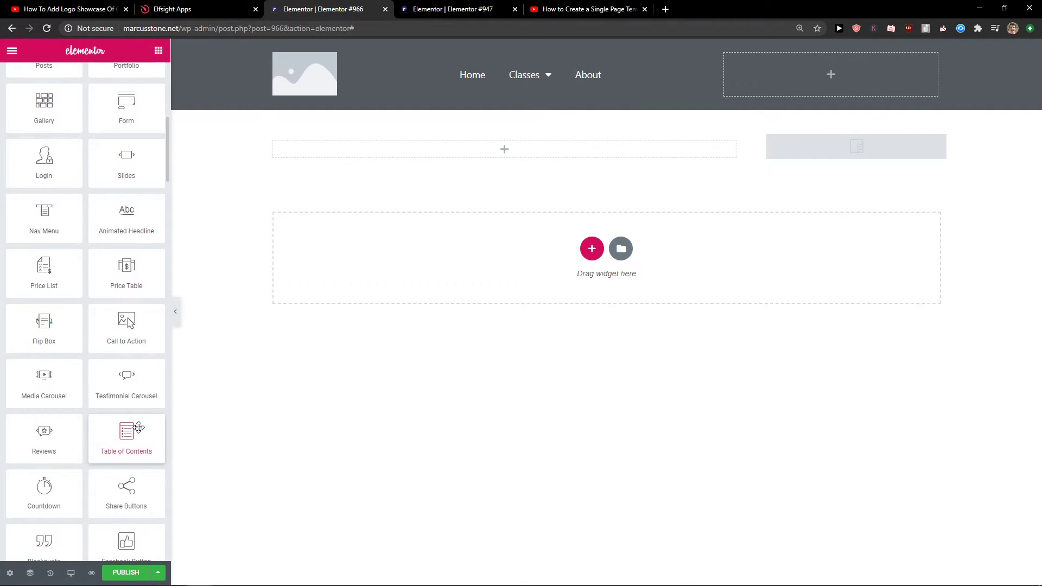
{"action": "left_click_drag", "start_coordinate": [126, 437], "coordinate": [859, 151]}
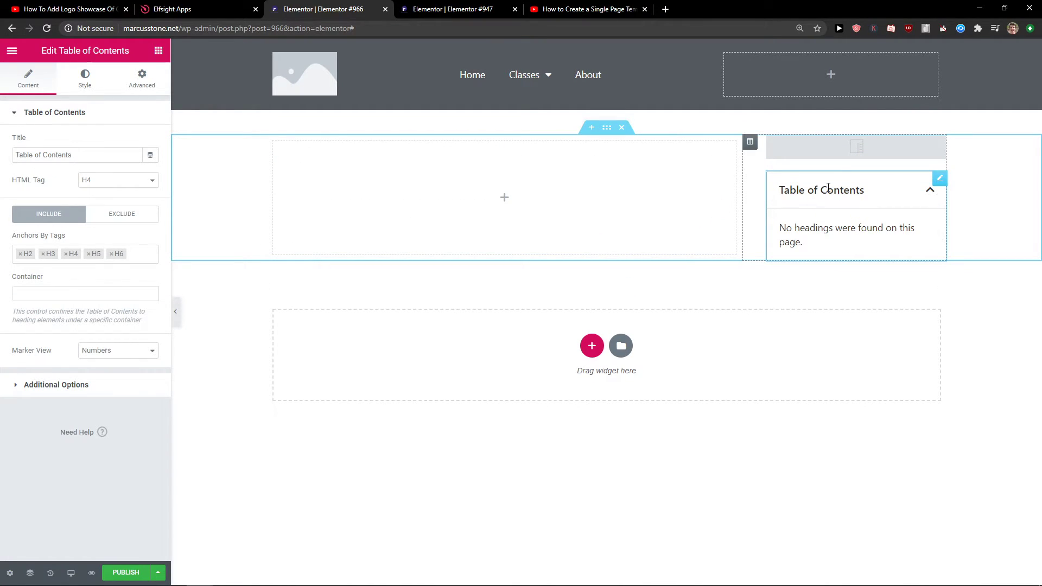
{"action": "right_click", "coordinate": [893, 189]}
{"action": "left_click", "coordinate": [920, 349]}
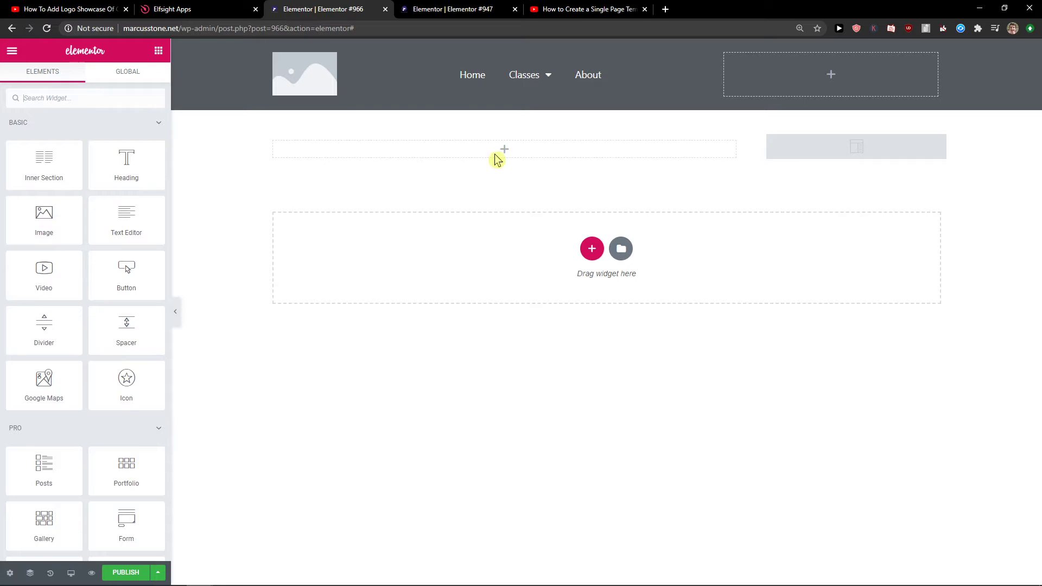
{"action": "scroll", "coordinate": [97, 268], "scroll_direction": "down", "scroll_amount": 4}
{"action": "scroll", "coordinate": [115, 277], "scroll_direction": "down", "scroll_amount": 2}
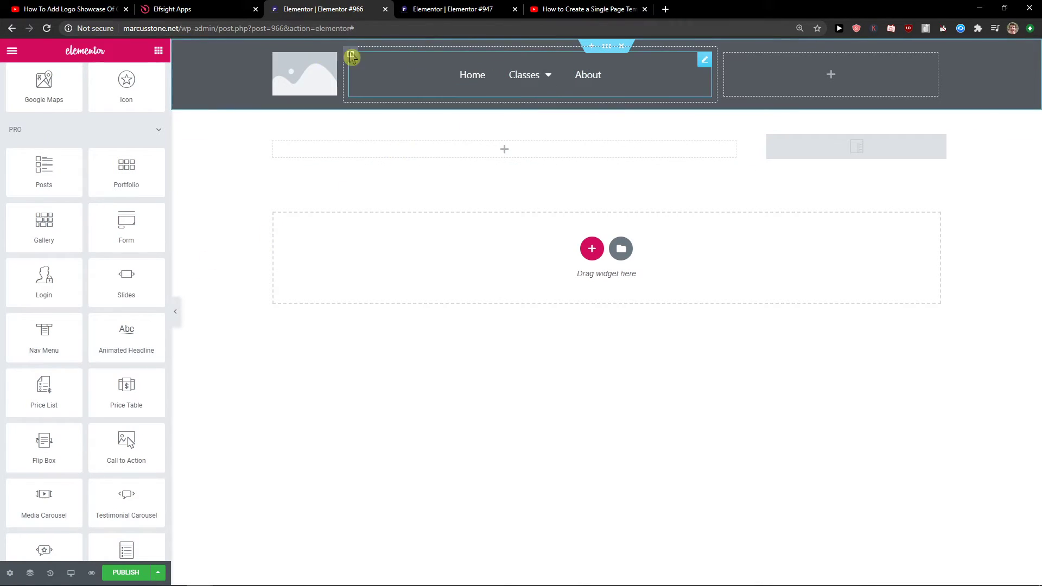
Delete the grey navigation header section.
{"action": "right_click", "coordinate": [205, 81]}
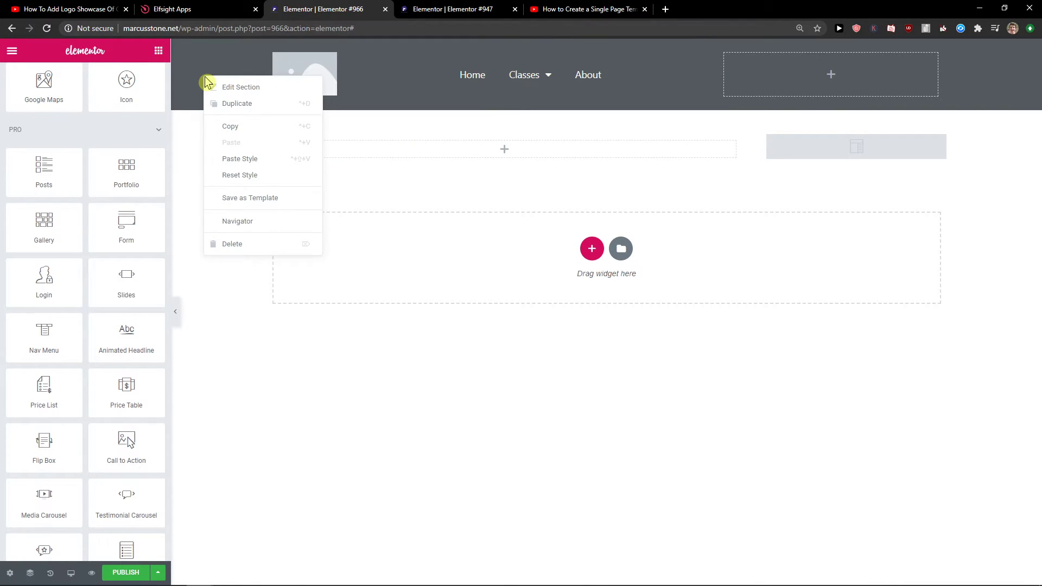
{"action": "left_click", "coordinate": [236, 224]}
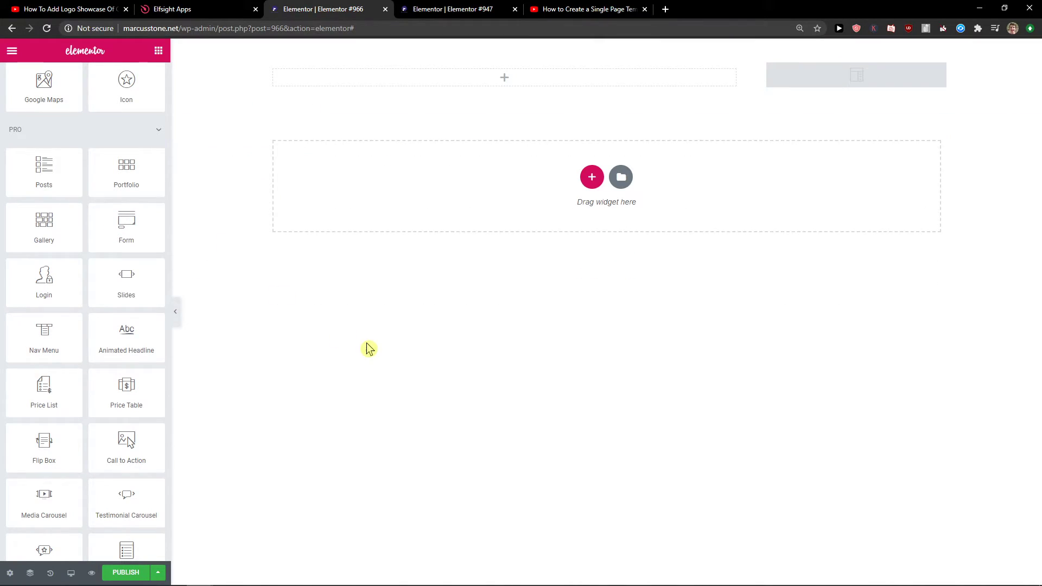
{"action": "key", "text": "super"}
{"action": "key", "text": "super"}
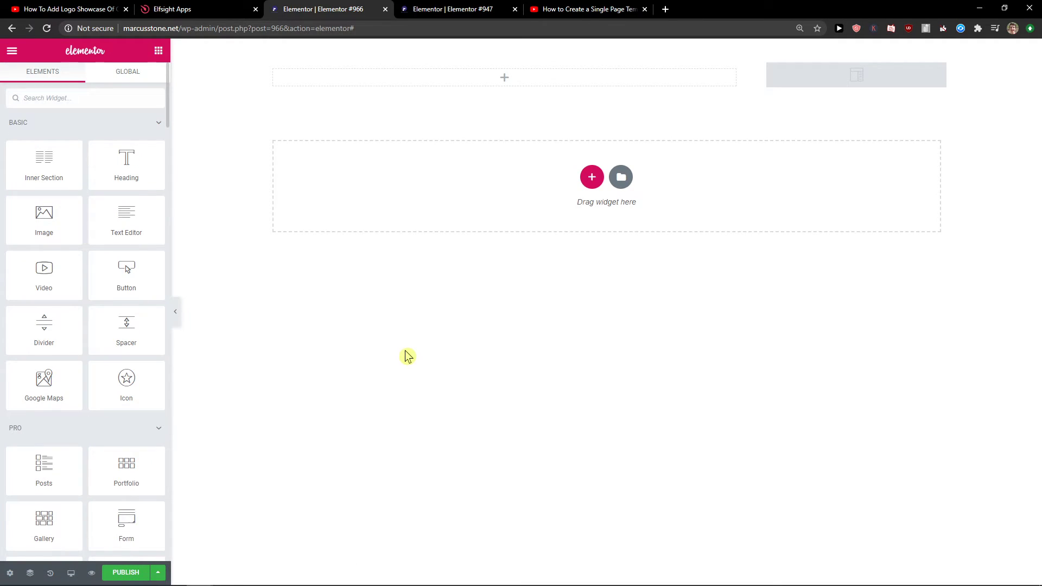
Insert the first library block from the Header category.
{"action": "key", "text": "ctrl+shift+l"}
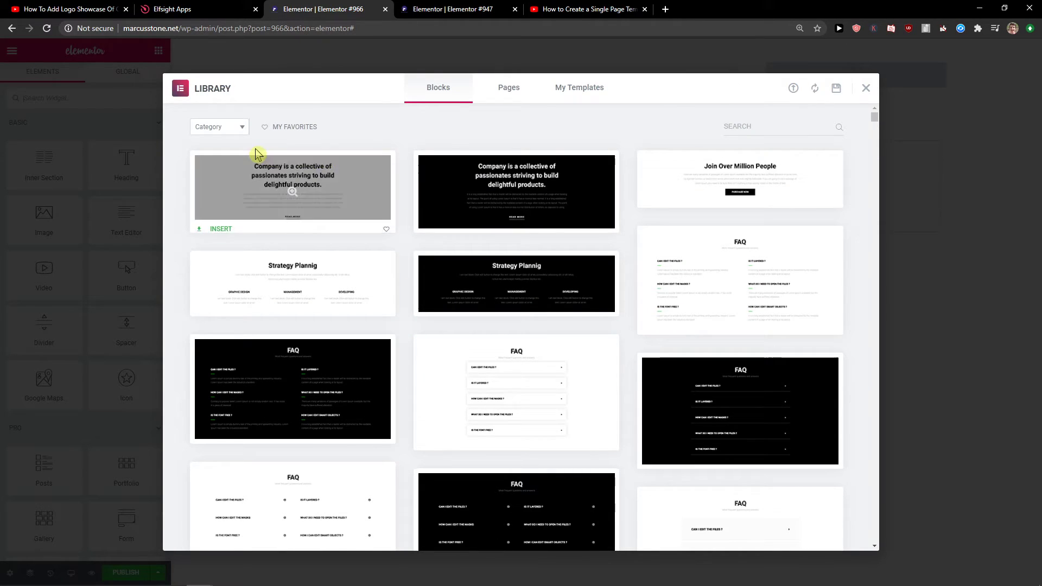
{"action": "scroll", "coordinate": [334, 317], "scroll_direction": "down", "scroll_amount": 5}
{"action": "scroll", "coordinate": [358, 367], "scroll_direction": "down", "scroll_amount": 5}
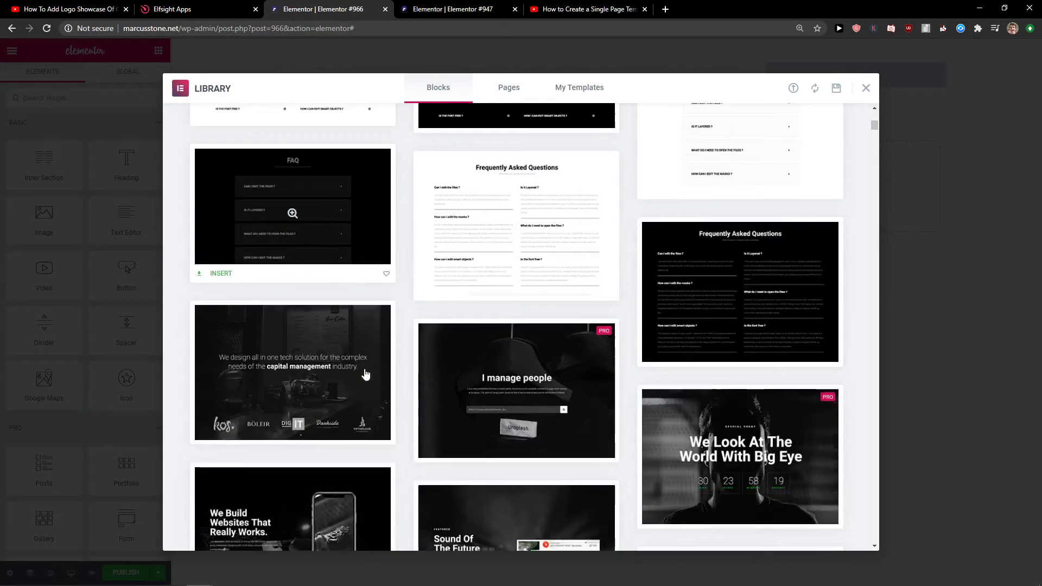
{"action": "scroll", "coordinate": [456, 350], "scroll_direction": "up", "scroll_amount": 3}
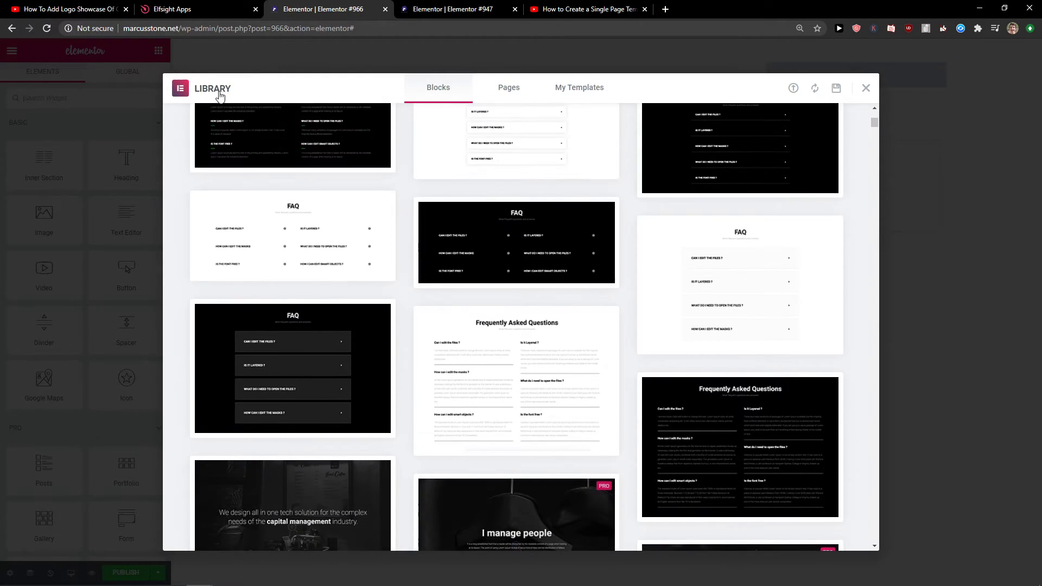
{"action": "scroll", "coordinate": [220, 130], "scroll_direction": "up", "scroll_amount": 5}
{"action": "left_click", "coordinate": [218, 126]}
{"action": "scroll", "coordinate": [216, 228], "scroll_direction": "down", "scroll_amount": 3}
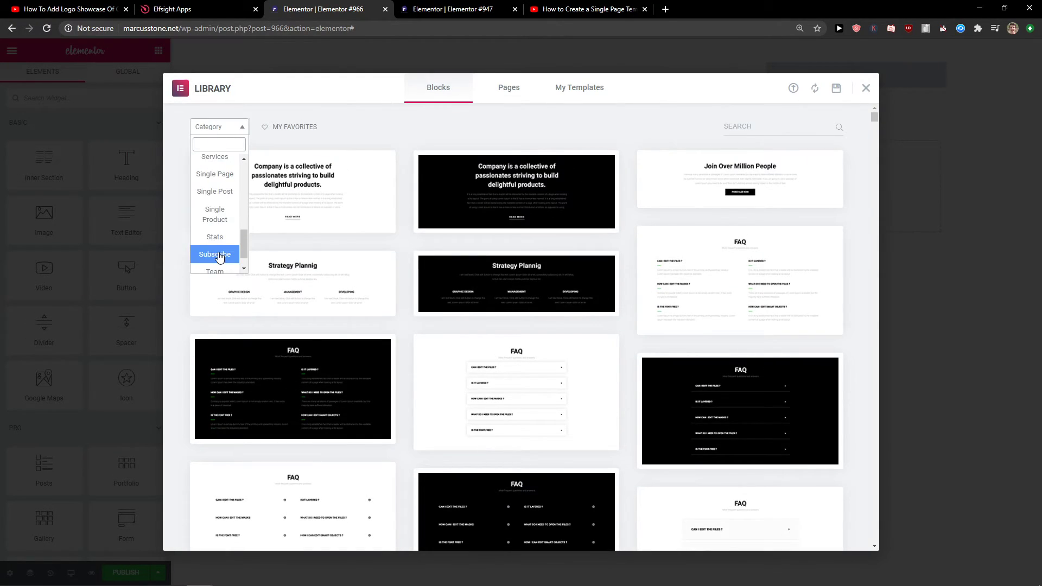
{"action": "type", "text": "hea"}
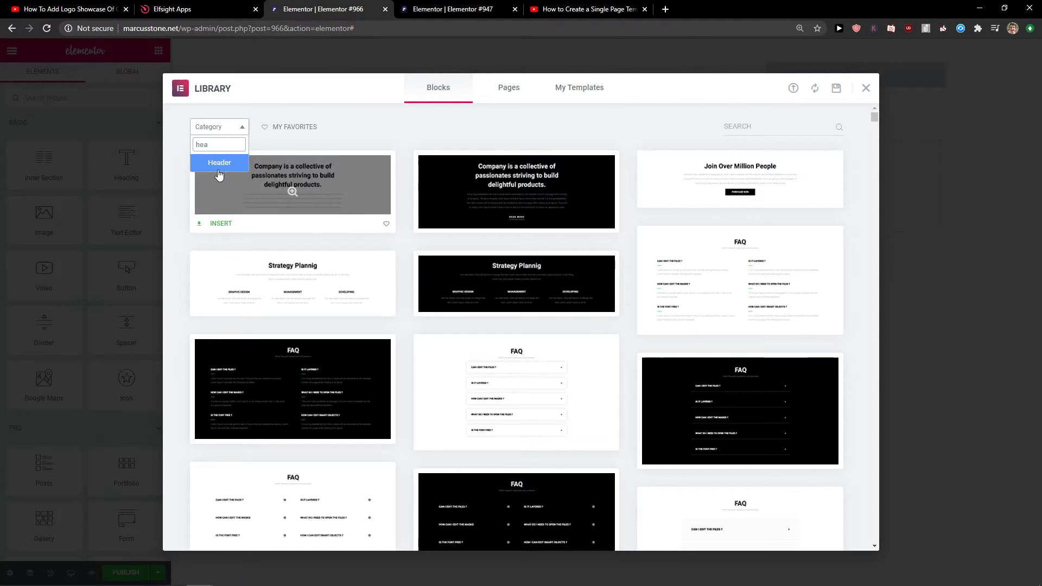
{"action": "left_click", "coordinate": [218, 163]}
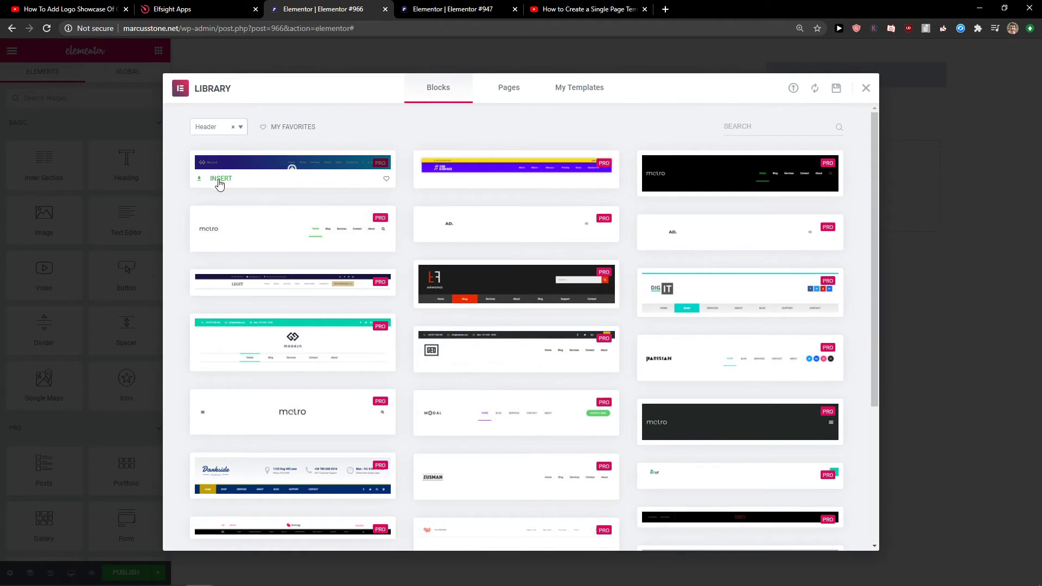
{"action": "left_click", "coordinate": [218, 179]}
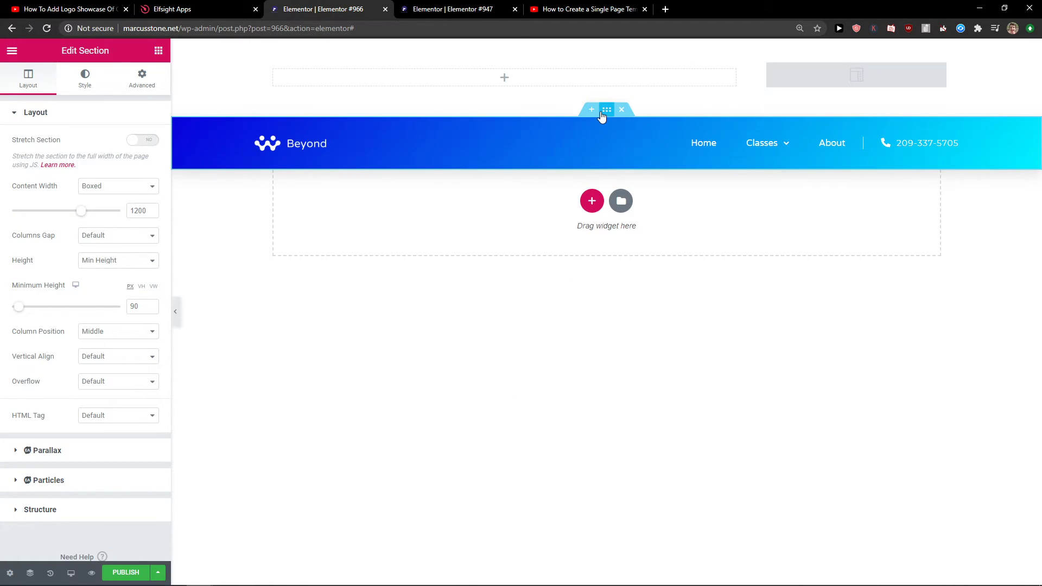
{"action": "mouse_move", "coordinate": [14, 554]}
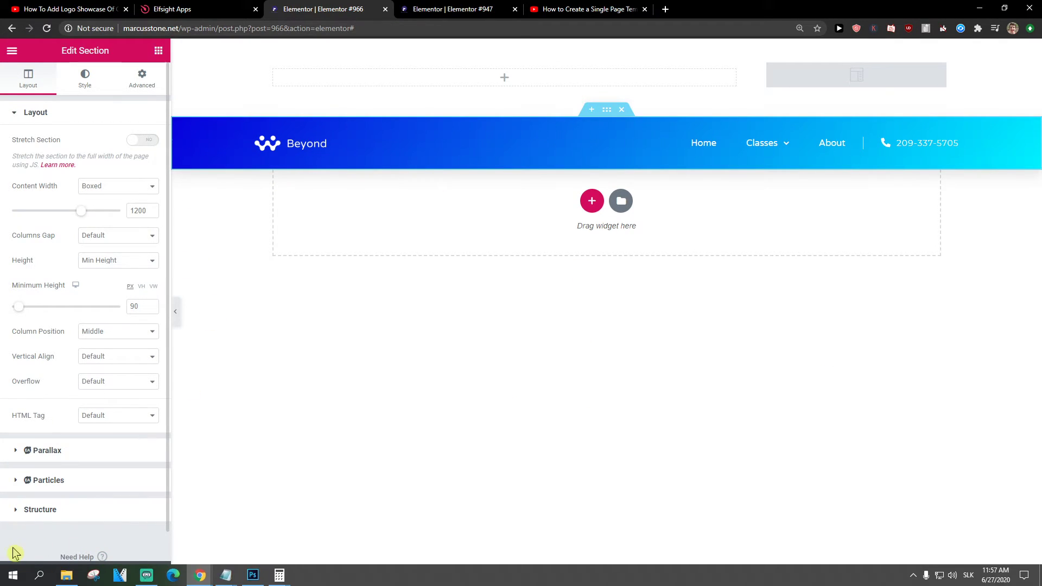
Move the Header above the Section in the Navigator, then select the header logo image.
{"action": "left_click", "coordinate": [10, 572]}
{"action": "left_click_drag", "start_coordinate": [902, 218], "coordinate": [929, 130]}
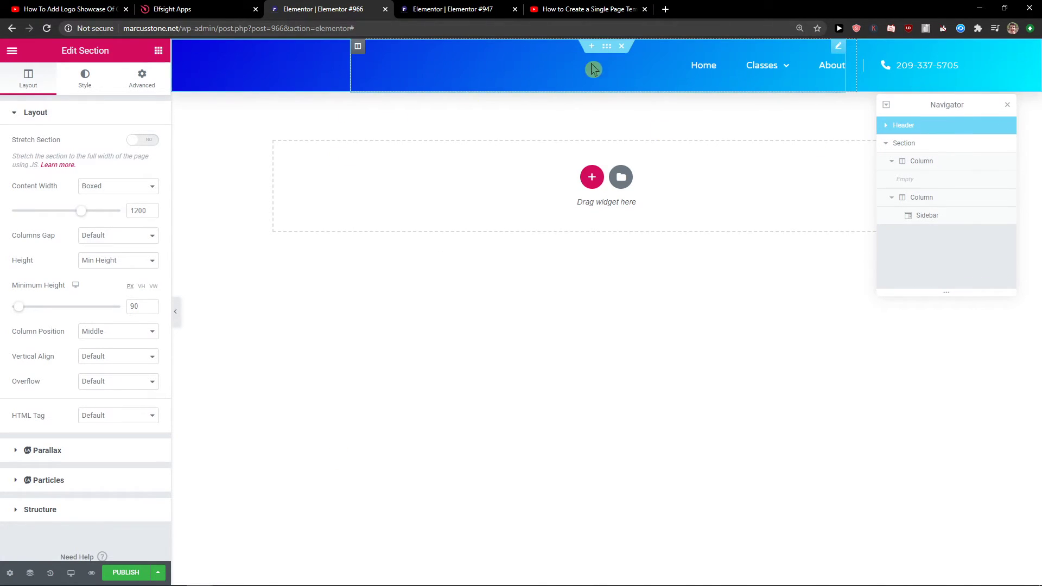
{"action": "left_click", "coordinate": [707, 67]}
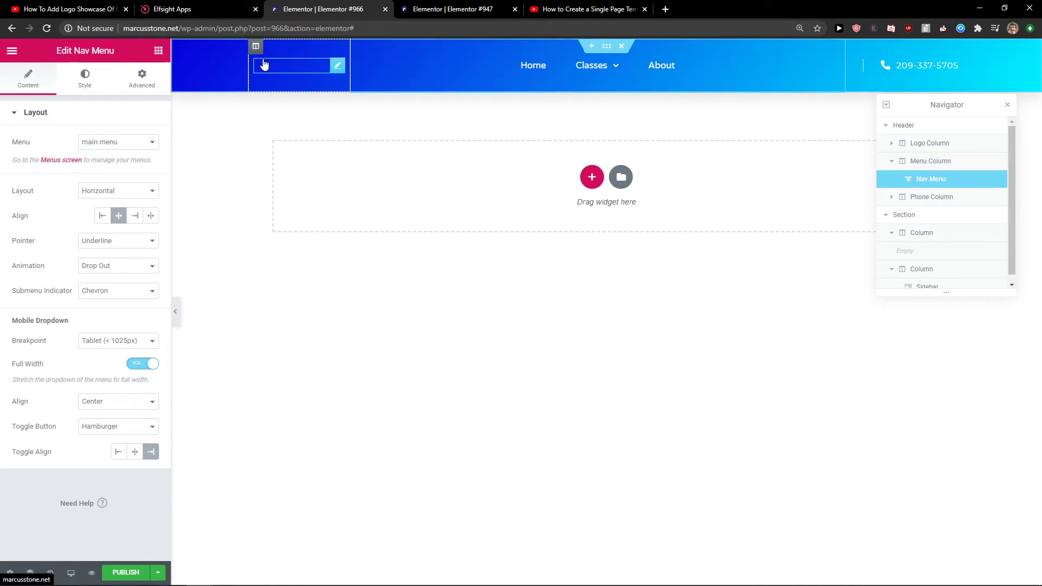
{"action": "left_click", "coordinate": [298, 65]}
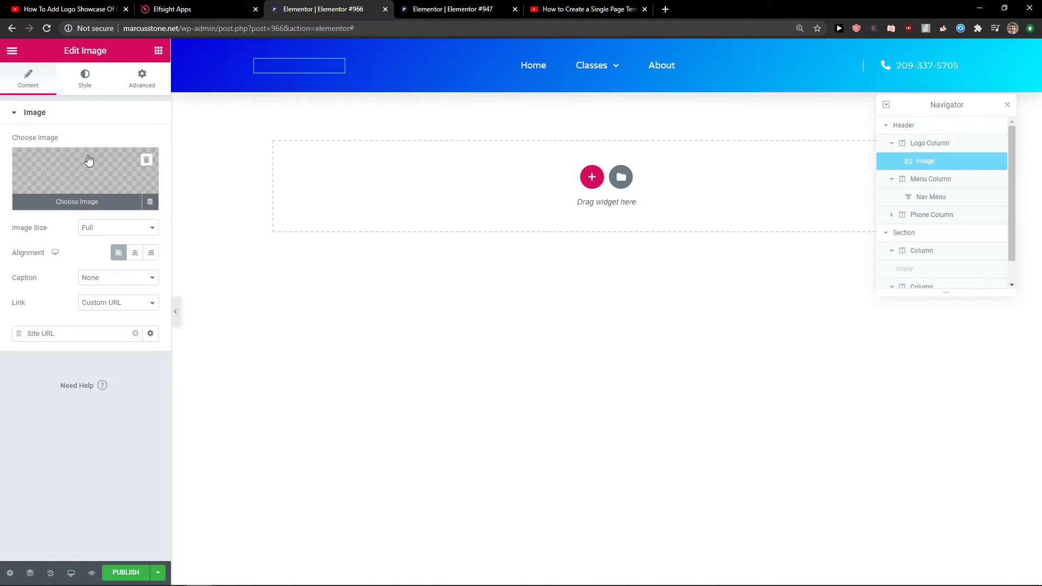
Keep the logo's Motion Effects Sticky at None and return to the widgets panel.
{"action": "left_click", "coordinate": [141, 79]}
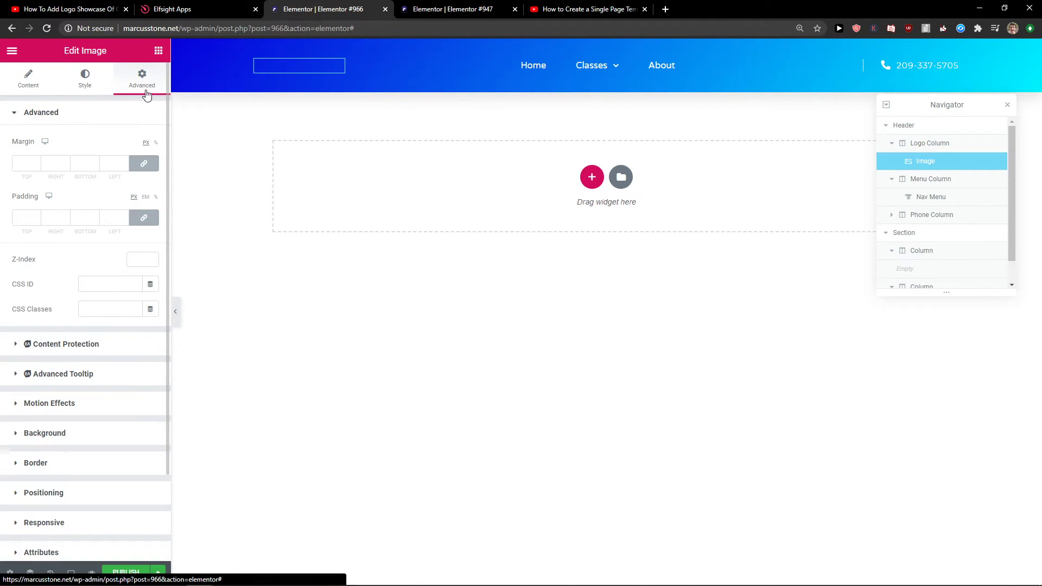
{"action": "left_click", "coordinate": [72, 398]}
{"action": "left_click", "coordinate": [115, 293]}
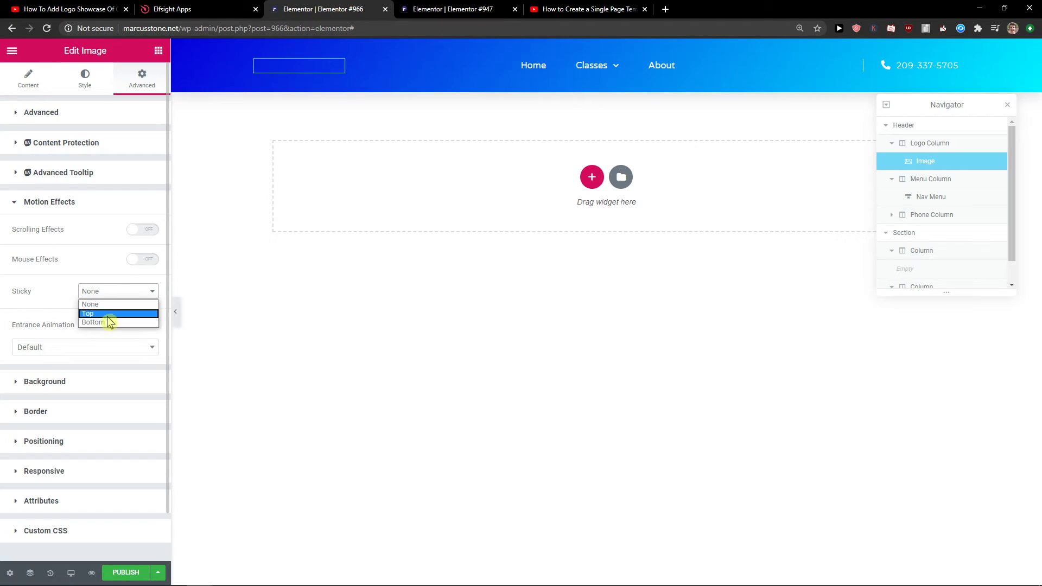
{"action": "left_click", "coordinate": [108, 305]}
{"action": "left_click", "coordinate": [108, 304]}
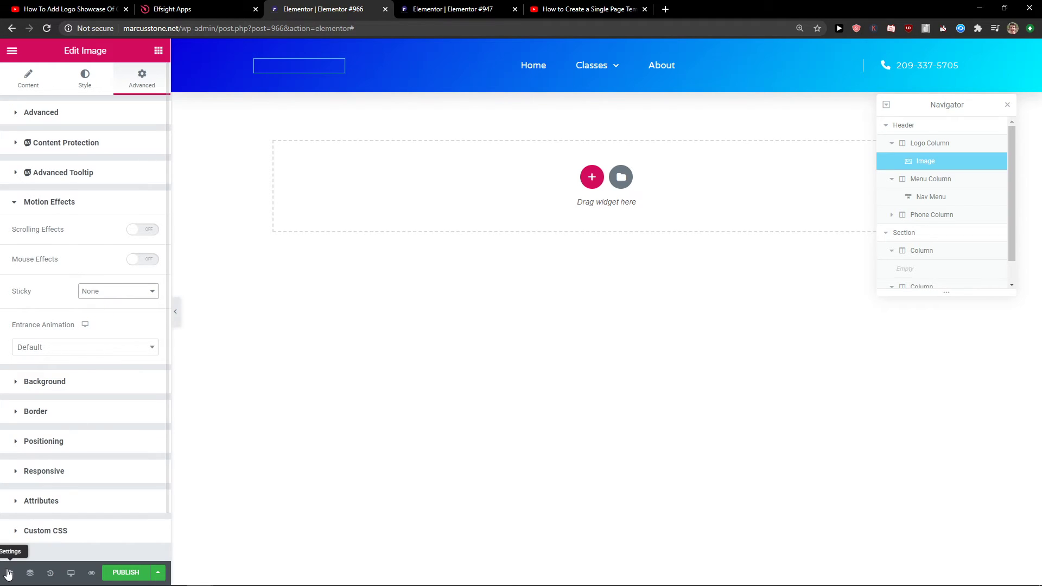
{"action": "left_click", "coordinate": [387, 429]}
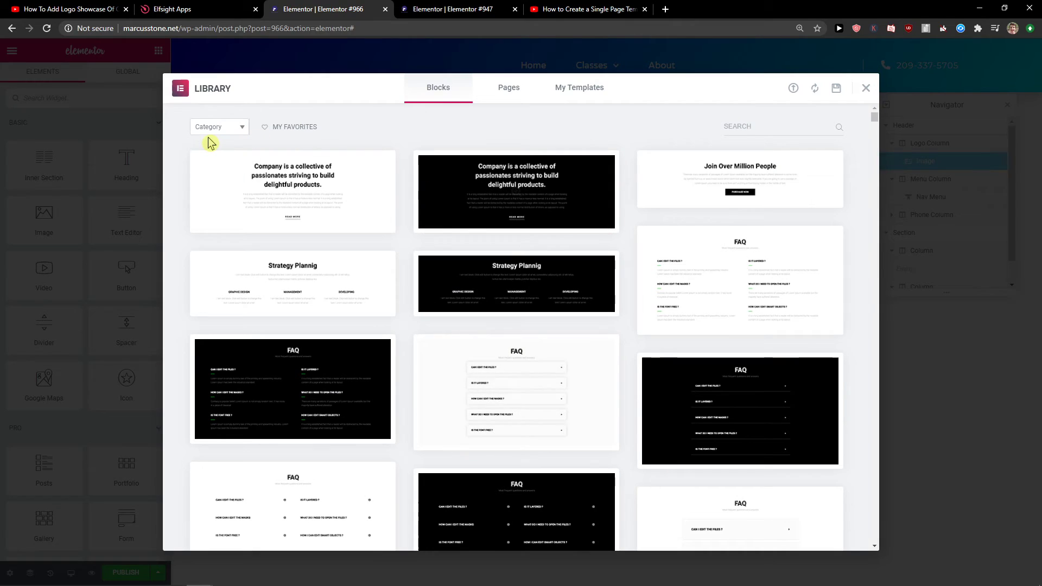
Insert the 'tech solution for the capital management industry' block from the Library's Blocks.
{"action": "left_click", "coordinate": [218, 127]}
{"action": "left_click", "coordinate": [298, 200]}
{"action": "scroll", "coordinate": [326, 245], "scroll_direction": "down", "scroll_amount": 5}
{"action": "scroll", "coordinate": [330, 239], "scroll_direction": "down", "scroll_amount": 5}
{"action": "scroll", "coordinate": [330, 238], "scroll_direction": "down", "scroll_amount": 3}
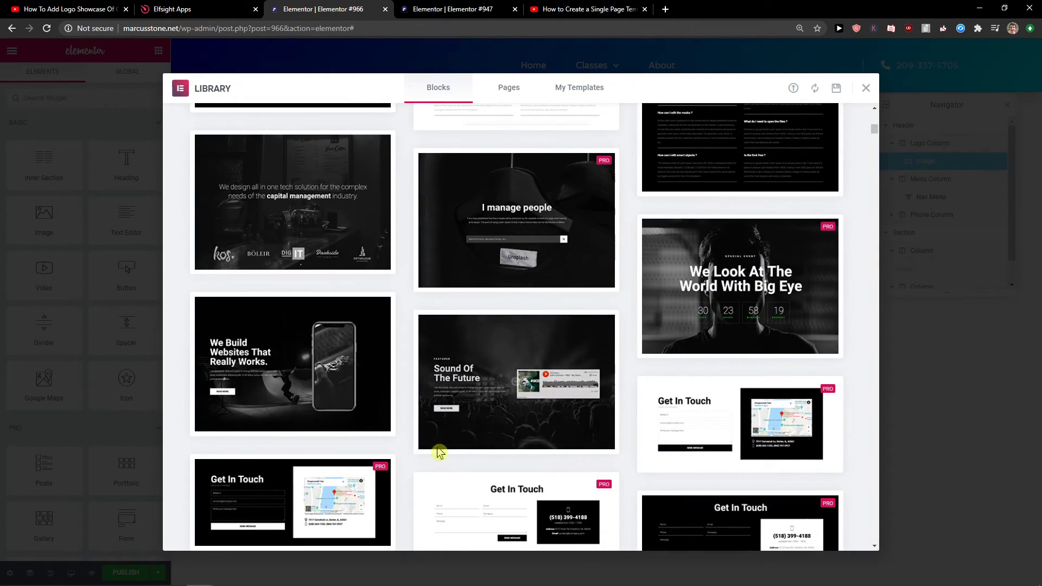
{"action": "scroll", "coordinate": [668, 366], "scroll_direction": "down", "scroll_amount": 3}
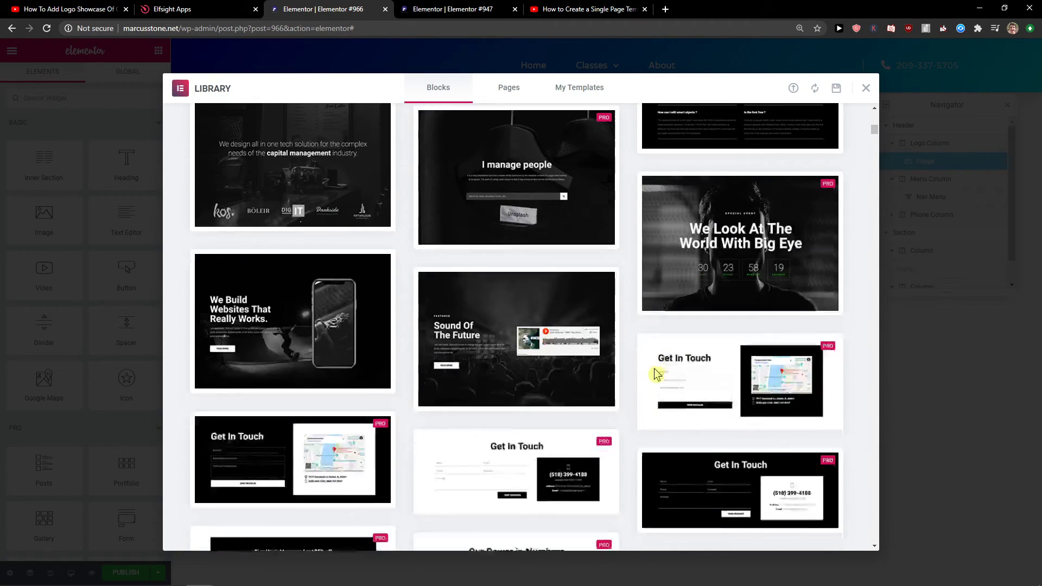
{"action": "scroll", "coordinate": [660, 370], "scroll_direction": "down", "scroll_amount": 3}
{"action": "scroll", "coordinate": [657, 373], "scroll_direction": "up", "scroll_amount": 4}
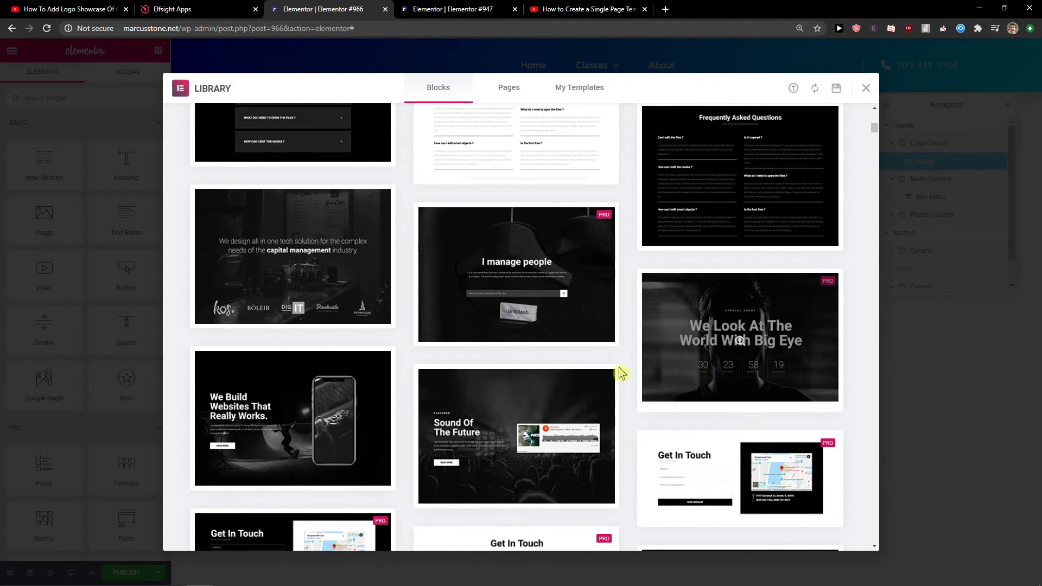
{"action": "left_click", "coordinate": [222, 319]}
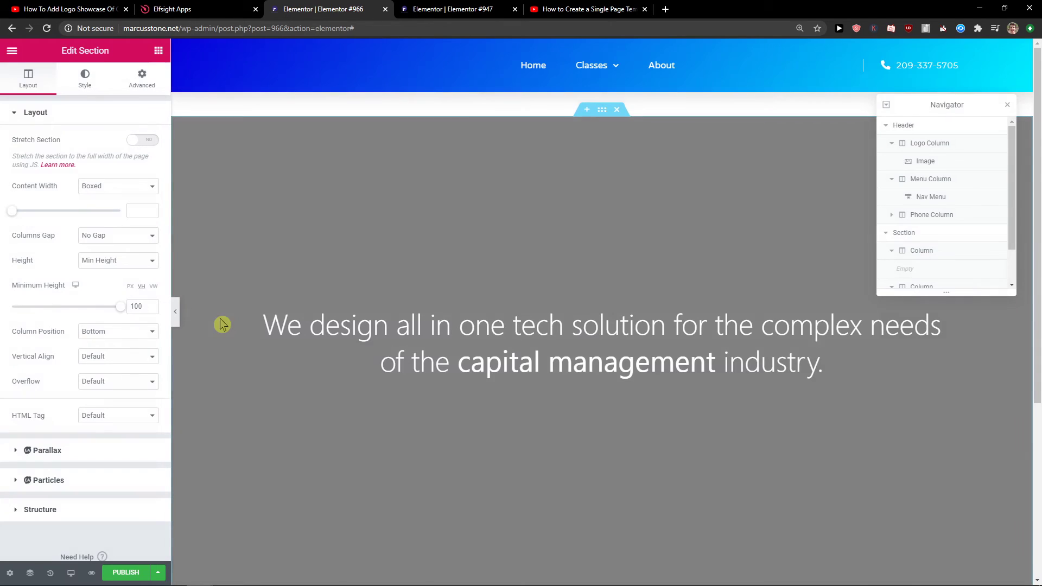
{"action": "scroll", "coordinate": [647, 408], "scroll_direction": "up", "scroll_amount": 2}
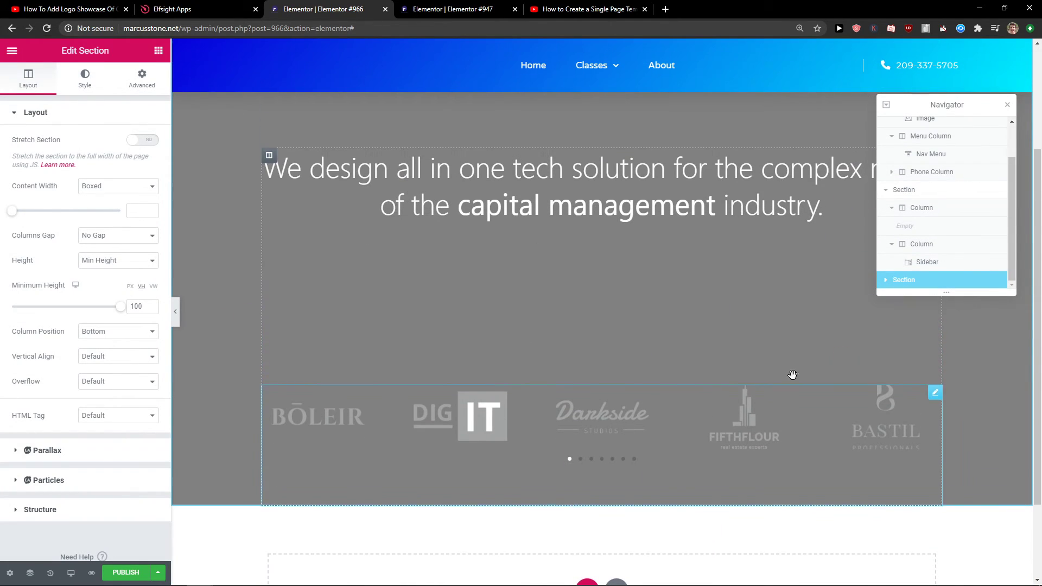
{"action": "left_click_drag", "start_coordinate": [928, 280], "coordinate": [939, 171]}
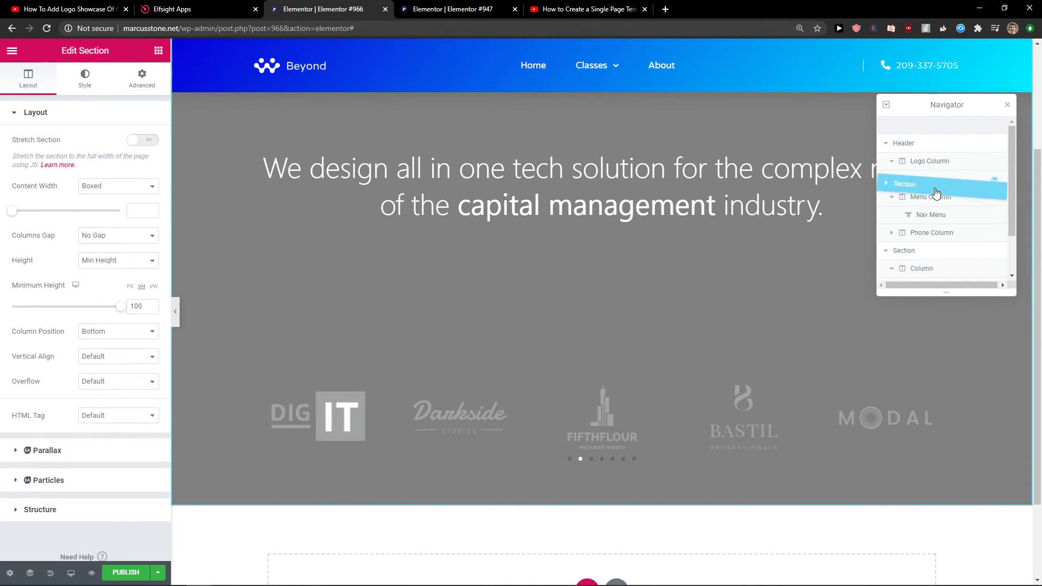
Drag the new headline section up in the Navigator to sit directly below the Header.
{"action": "mouse_move", "coordinate": [938, 170]}
{"action": "left_mouse_down"}
{"action": "mouse_move", "coordinate": [928, 162]}
{"action": "mouse_move", "coordinate": [925, 245]}
{"action": "left_mouse_up"}
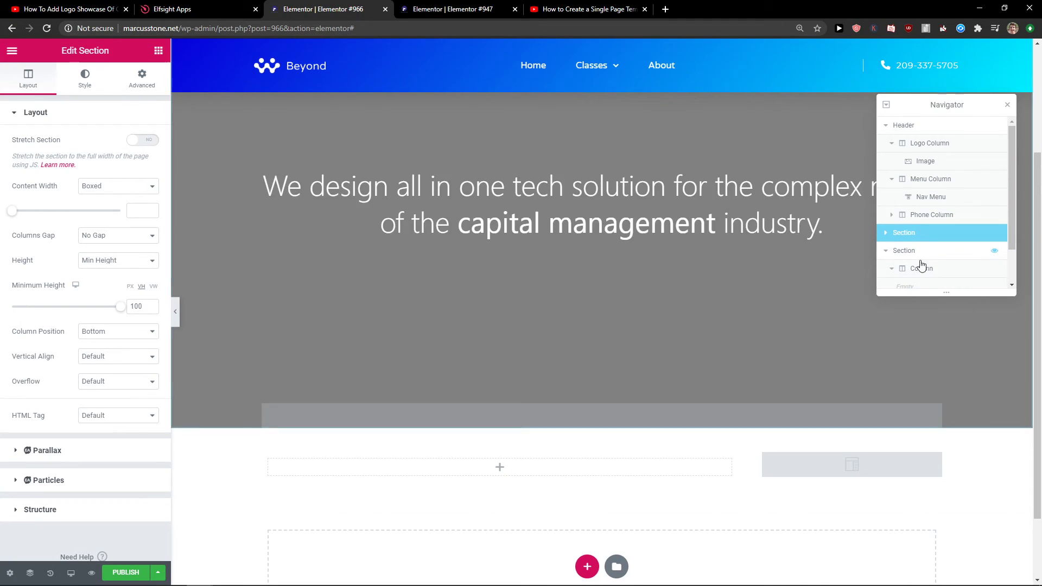
{"action": "scroll", "coordinate": [647, 334], "scroll_direction": "up", "scroll_amount": 3}
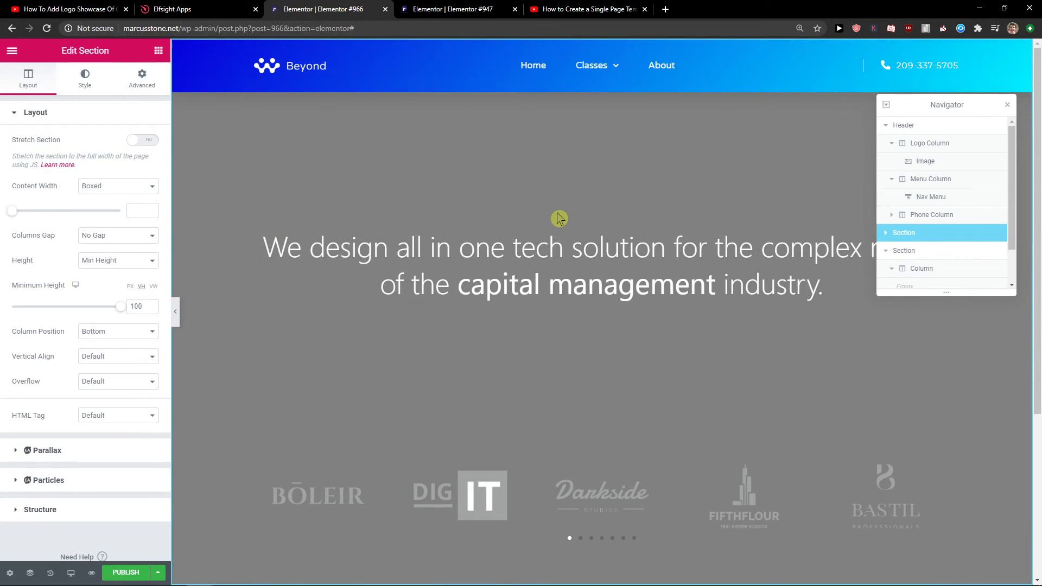
{"action": "scroll", "coordinate": [781, 228], "scroll_direction": "down", "scroll_amount": 3}
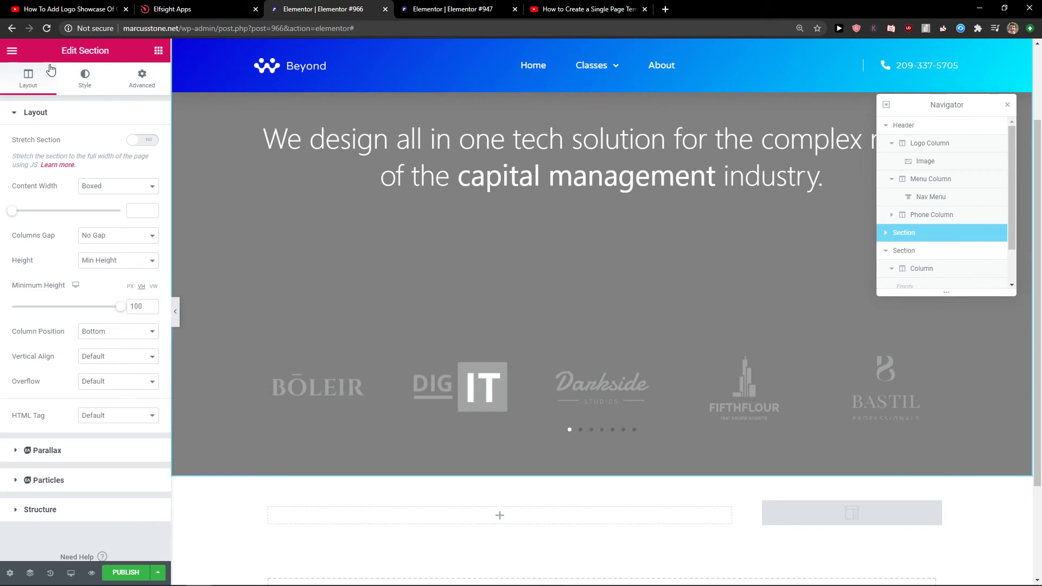
Set the hero section's background image to the waffles-with-coffee photo from the Media Library.
{"action": "left_click", "coordinate": [80, 78]}
{"action": "left_click", "coordinate": [56, 260]}
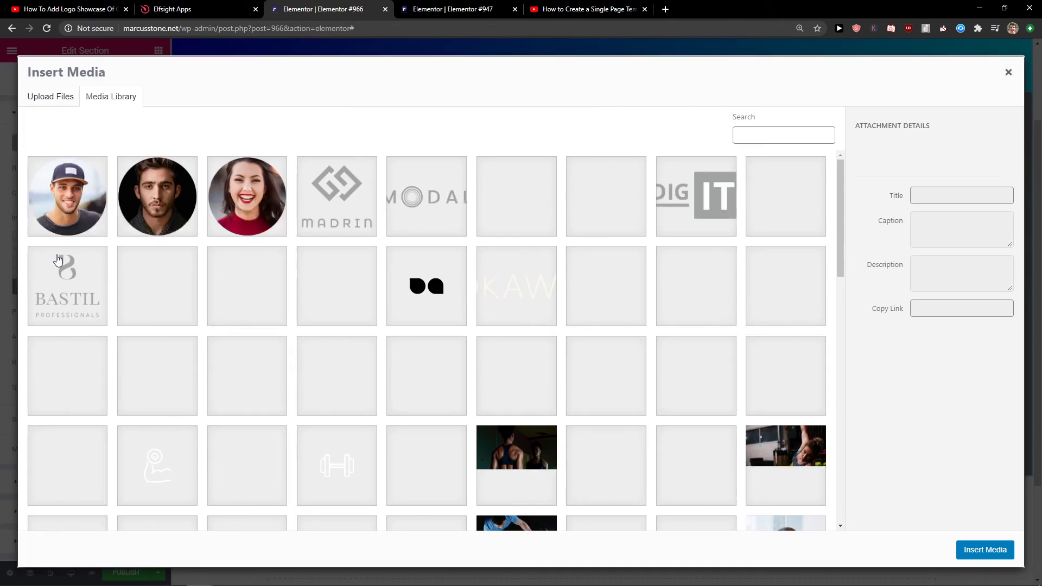
{"action": "scroll", "coordinate": [329, 249], "scroll_direction": "down", "scroll_amount": 3}
{"action": "scroll", "coordinate": [329, 248], "scroll_direction": "down", "scroll_amount": 2}
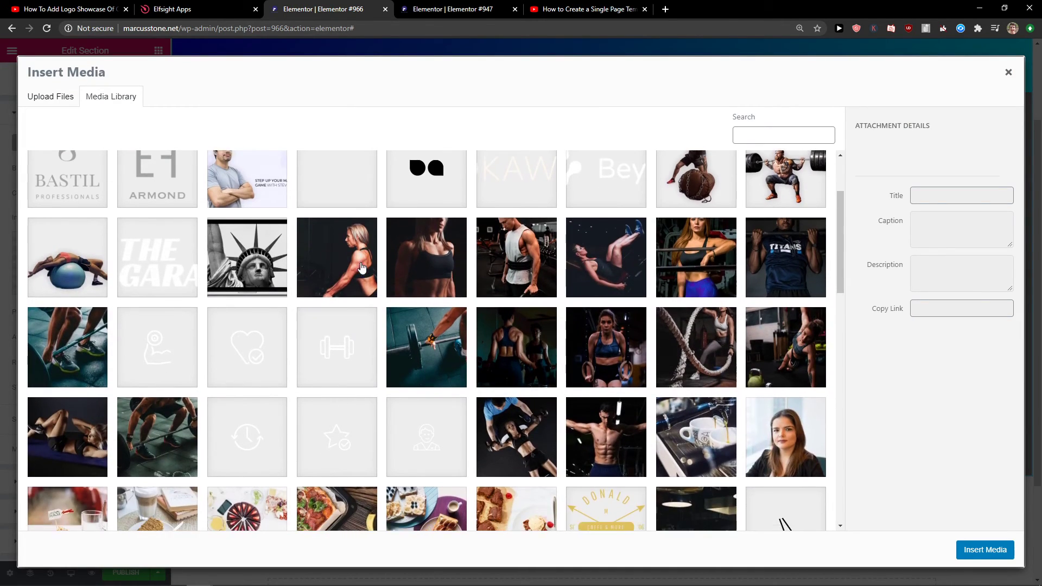
{"action": "scroll", "coordinate": [343, 318], "scroll_direction": "down", "scroll_amount": 3}
{"action": "left_click", "coordinate": [321, 421]}
{"action": "left_click", "coordinate": [411, 429]}
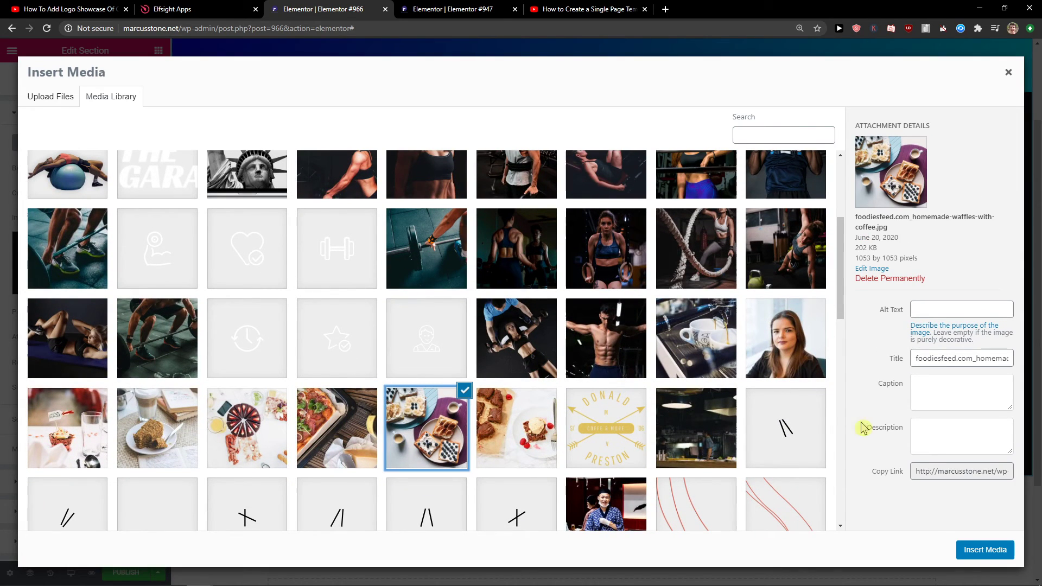
{"action": "left_click", "coordinate": [981, 550]}
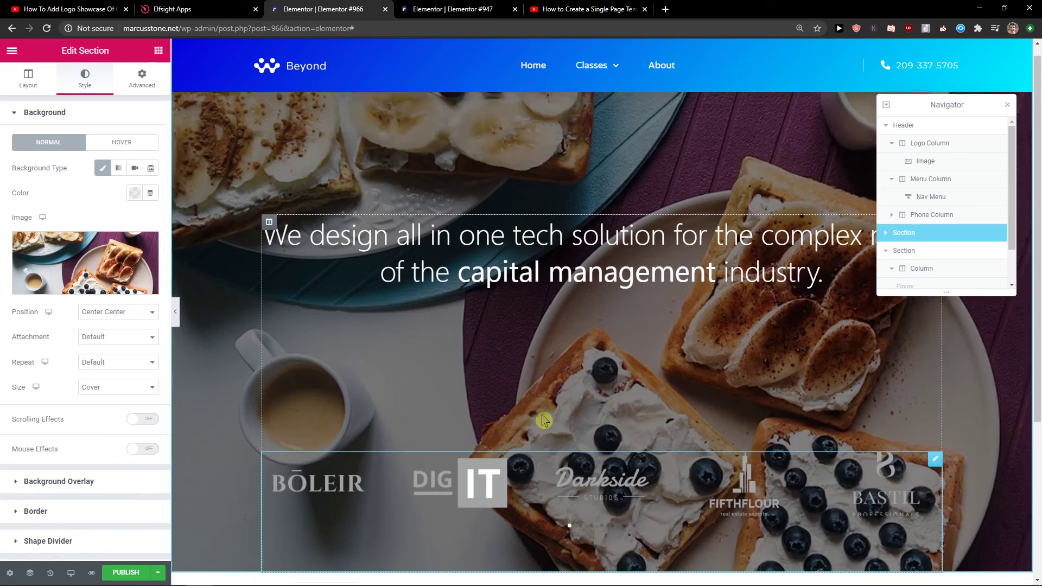
{"action": "scroll", "coordinate": [229, 429], "scroll_direction": "down", "scroll_amount": 3}
{"action": "scroll", "coordinate": [281, 423], "scroll_direction": "up", "scroll_amount": 2}
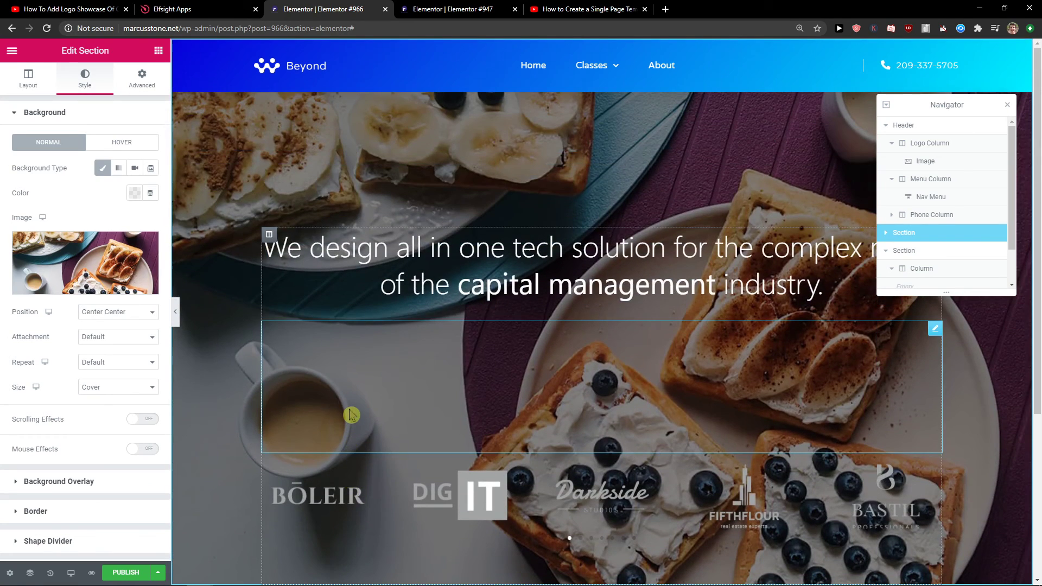
{"action": "scroll", "coordinate": [348, 409], "scroll_direction": "down", "scroll_amount": 3}
{"action": "scroll", "coordinate": [599, 406], "scroll_direction": "up", "scroll_amount": 3}
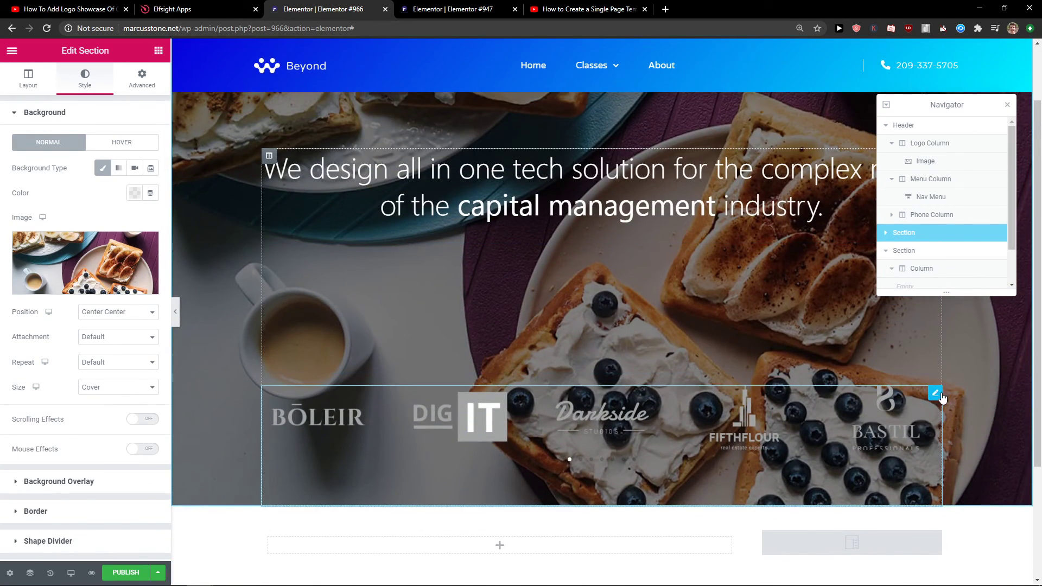
Delete the Media Carousel from the hero and select the headline Text Editor widget.
{"action": "right_click", "coordinate": [915, 404]}
{"action": "left_click", "coordinate": [938, 567]}
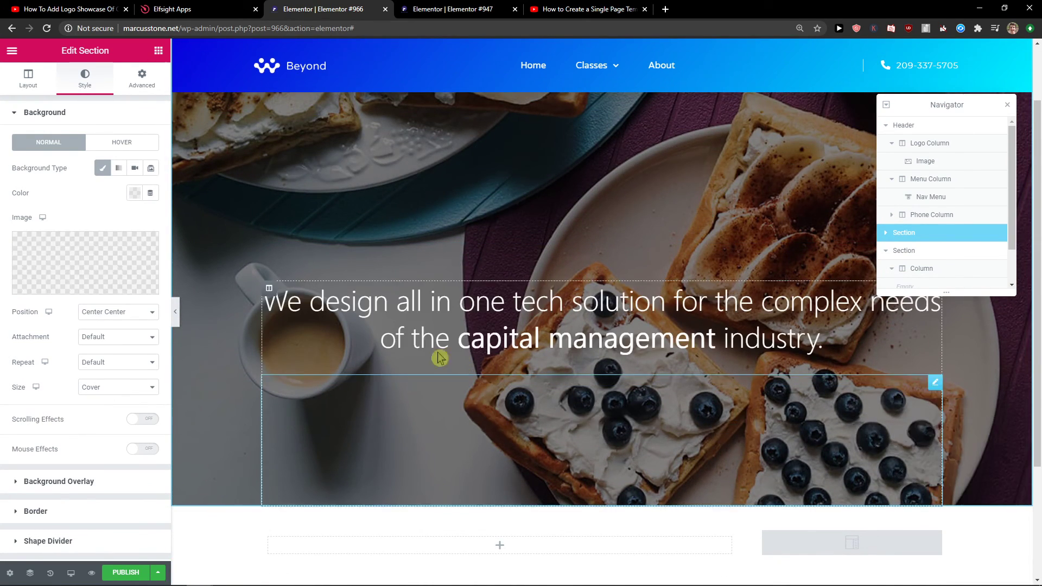
{"action": "scroll", "coordinate": [341, 296], "scroll_direction": "up", "scroll_amount": 1}
{"action": "left_click", "coordinate": [456, 356]}
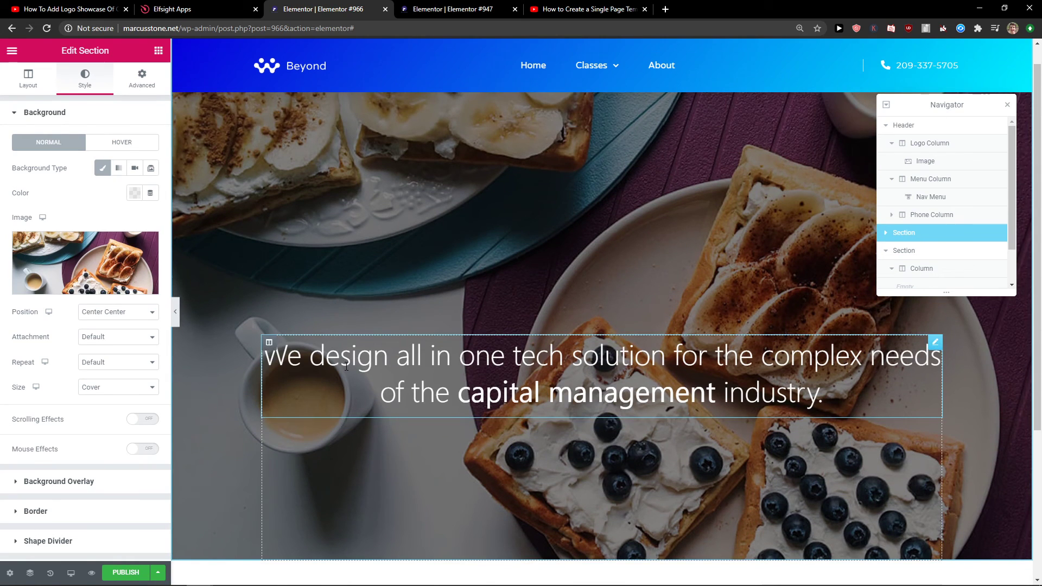
Select the Spacer below the headline and drag its Space from 220 to 333 px.
{"action": "left_click", "coordinate": [85, 78]}
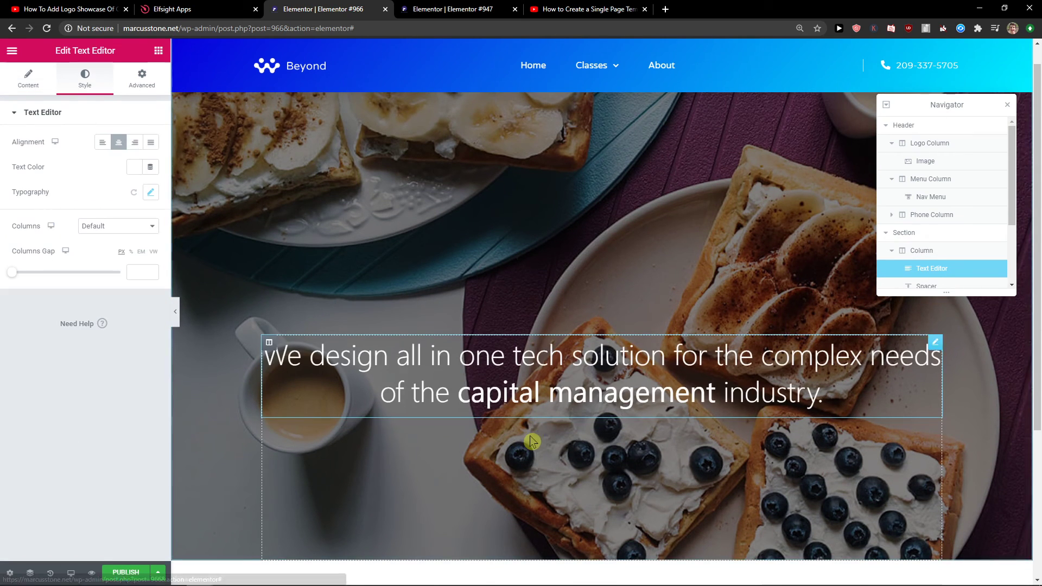
{"action": "left_click", "coordinate": [28, 77]}
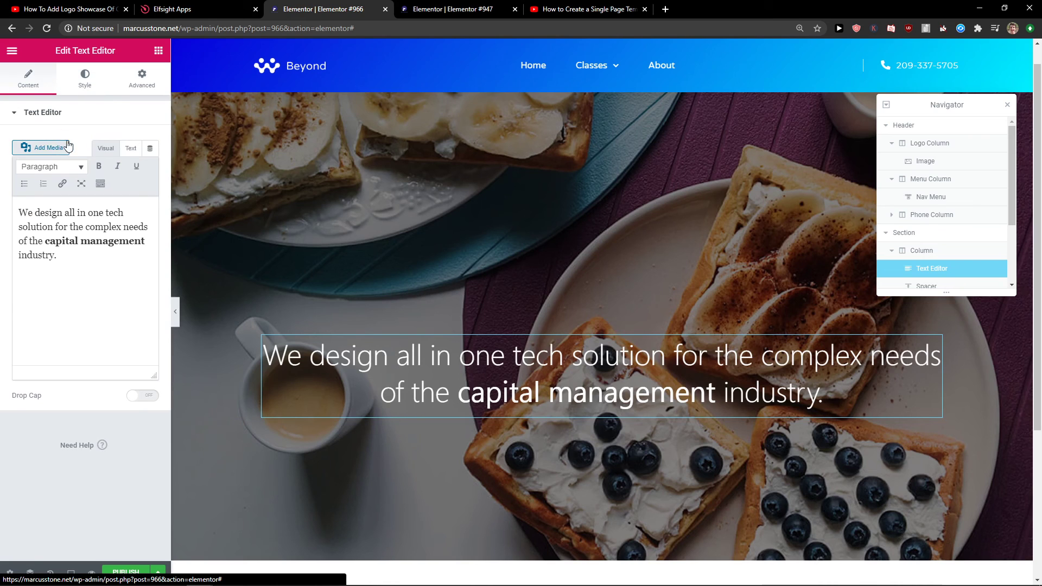
{"action": "scroll", "coordinate": [945, 245], "scroll_direction": "down", "scroll_amount": 2}
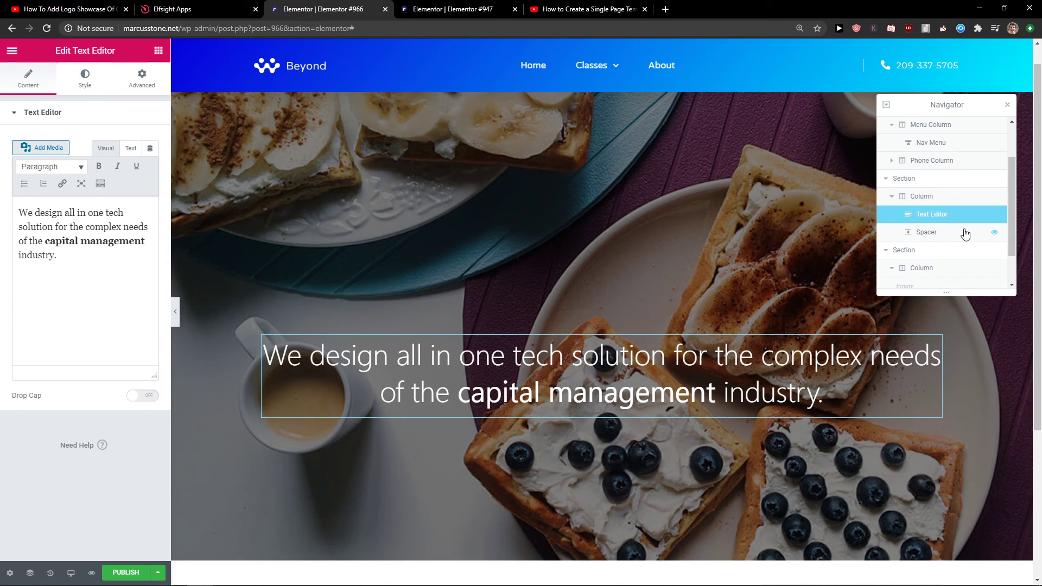
{"action": "left_click", "coordinate": [928, 232]}
{"action": "left_click_drag", "start_coordinate": [52, 163], "coordinate": [77, 166]}
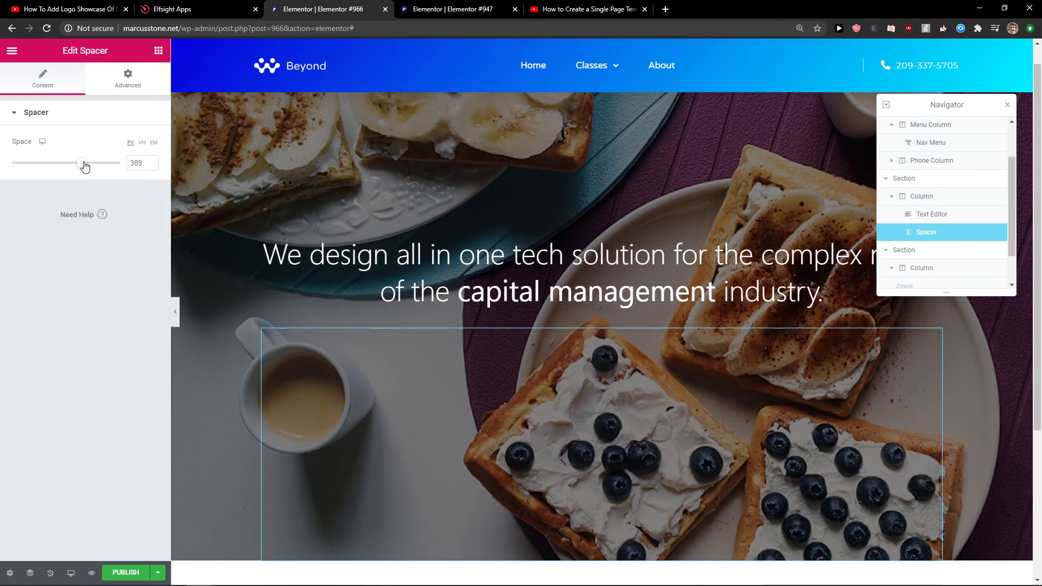
{"action": "scroll", "coordinate": [587, 320], "scroll_direction": "down", "scroll_amount": 5}
{"action": "scroll", "coordinate": [521, 366], "scroll_direction": "down", "scroll_amount": 2}
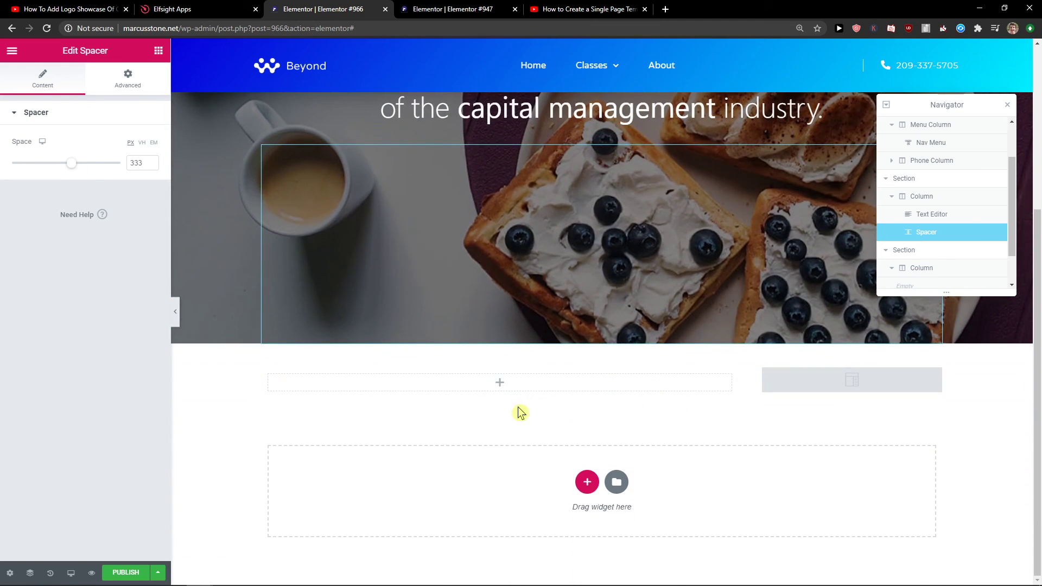